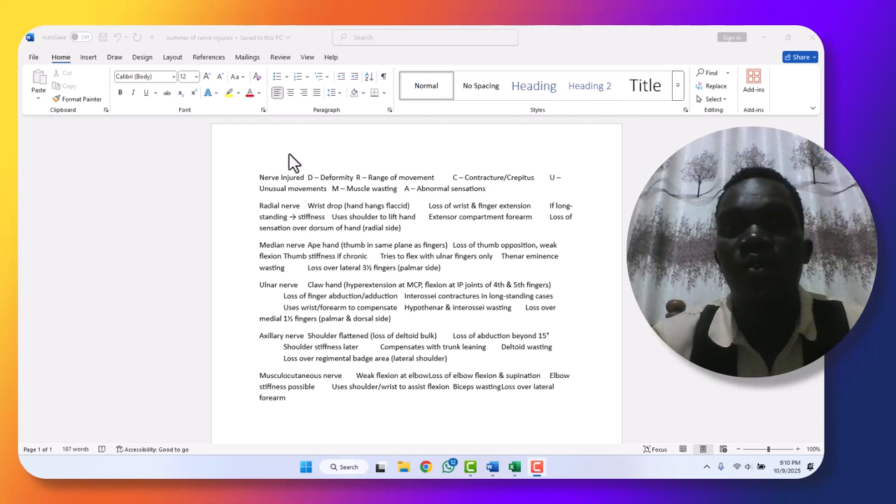
Step: Insert five blank lines above the "Nerve Injured" paragraph at the start of the document
left_click(266, 148)
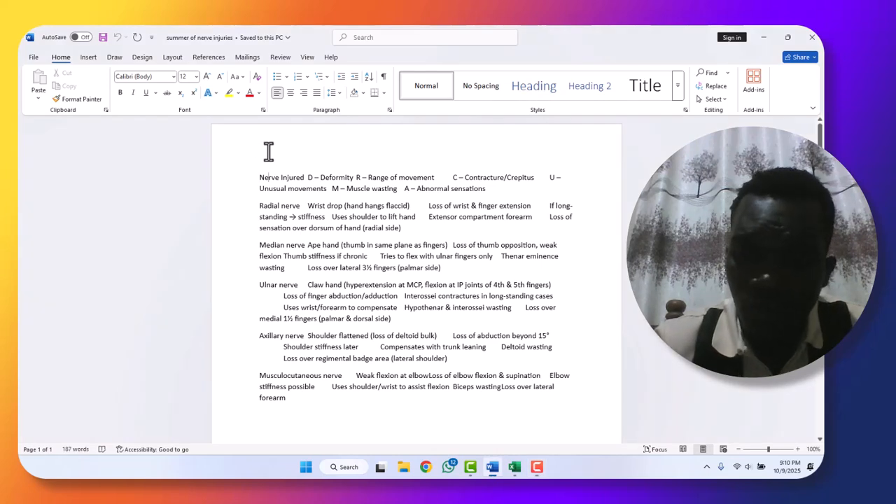
key("Left")
key("Left")
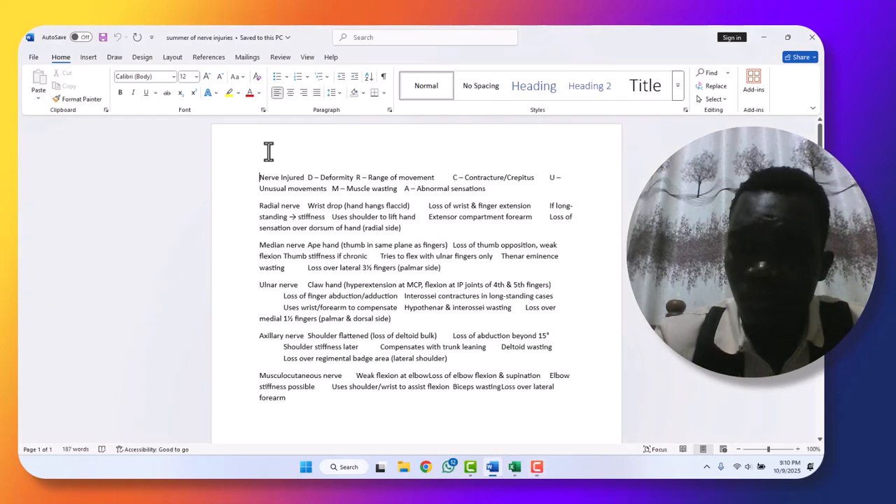
key("Return")
key("Return")
key("Return")
key("Return")
key("Return")
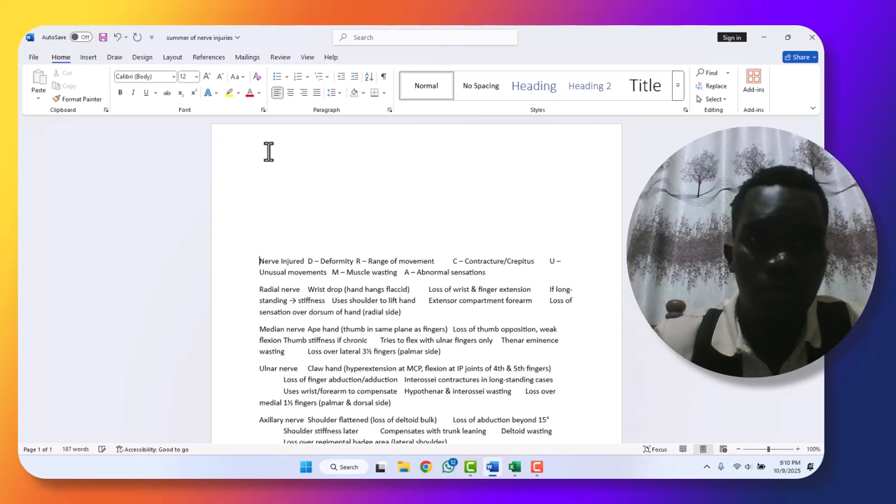
Step: Enter the heading "GULU UNIVERSITY" on the first line of the document
left_click(265, 171)
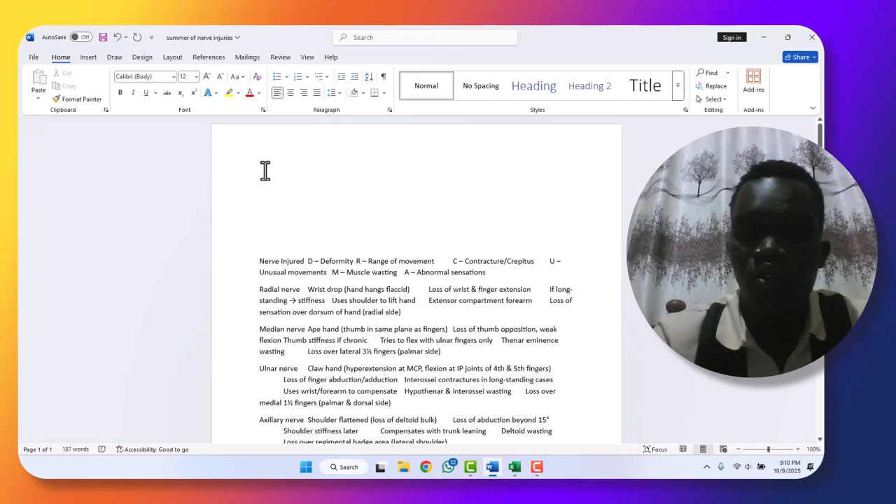
type("clu")
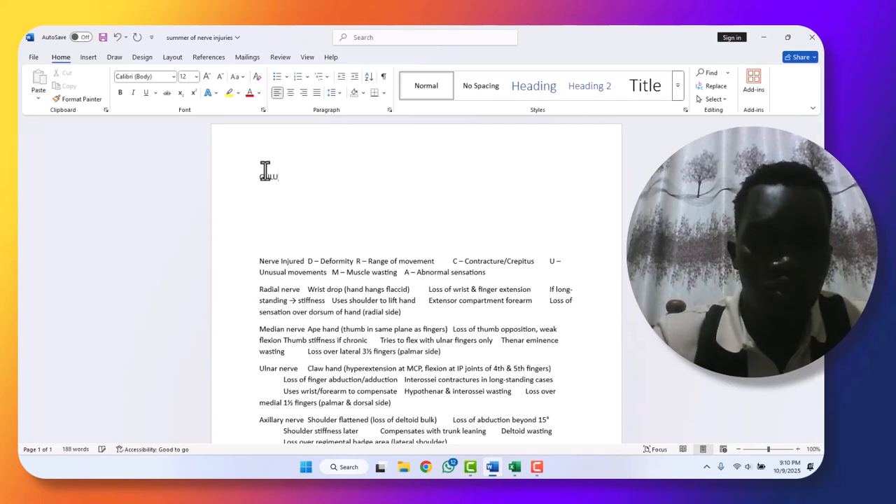
type(" UNIVERSI")
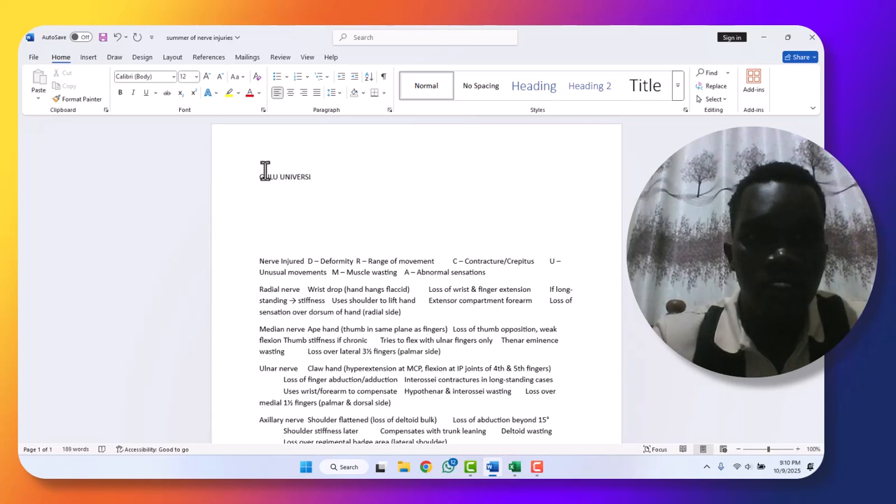
type("TY")
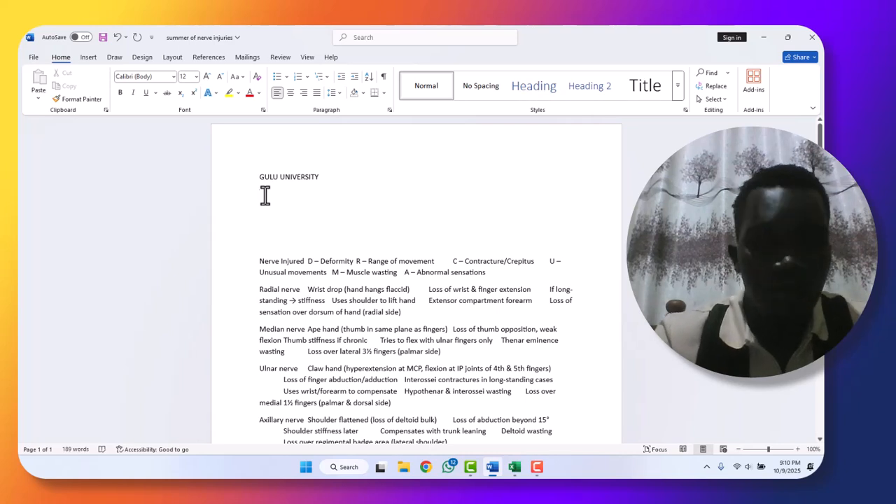
Step: Add the placeholder "{ADDRESS}" on the line below the university heading
left_click(265, 197)
type("{ADREE")
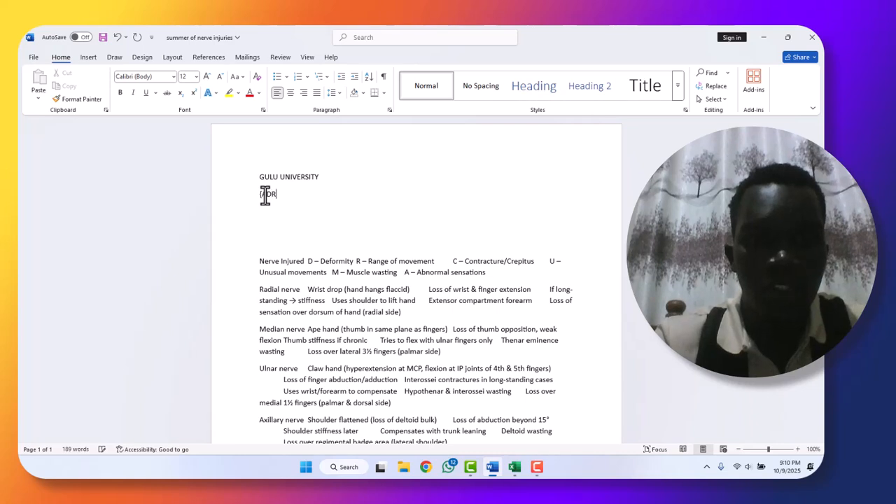
key("BackSpace")
key("BackSpace")
key("BackSpace")
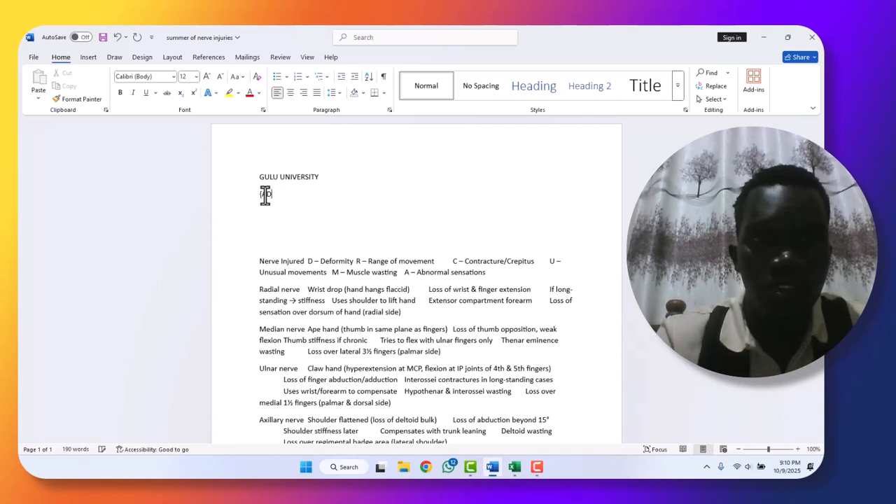
type("DRESS")
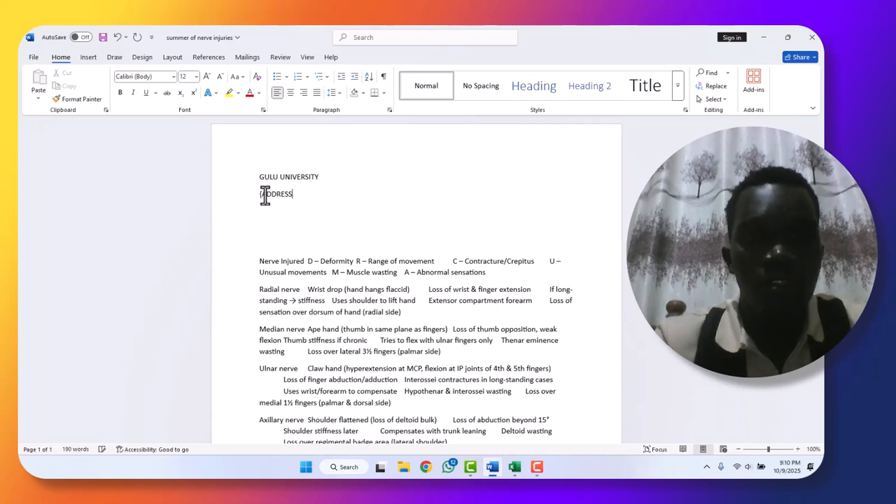
type("}")
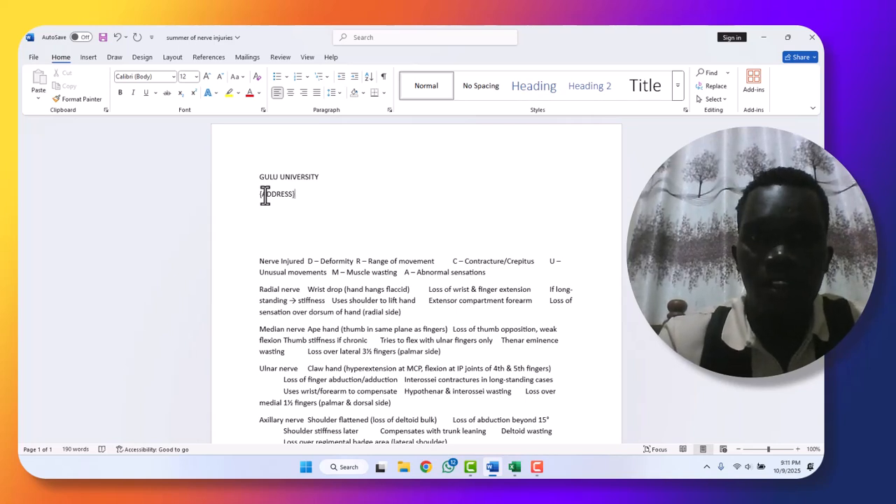
Step: Add the salutation "DEAR {NAME}" on a new line below the address placeholder
key("Return")
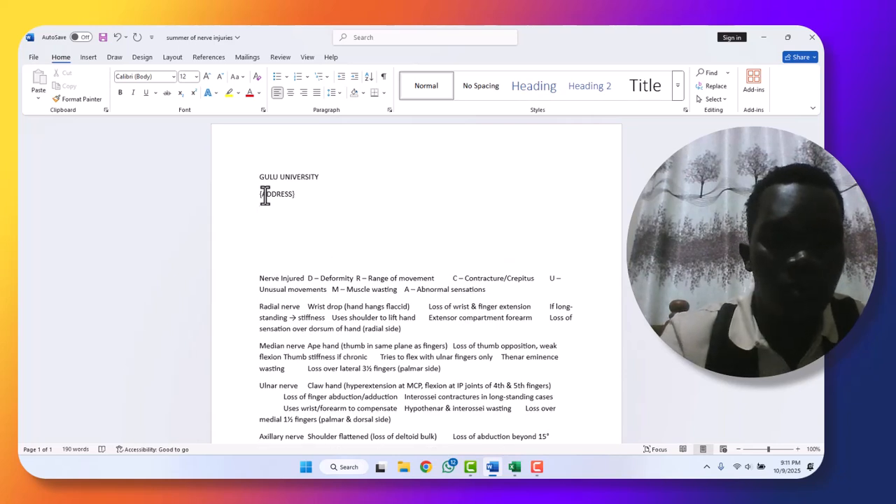
type("DEAR")
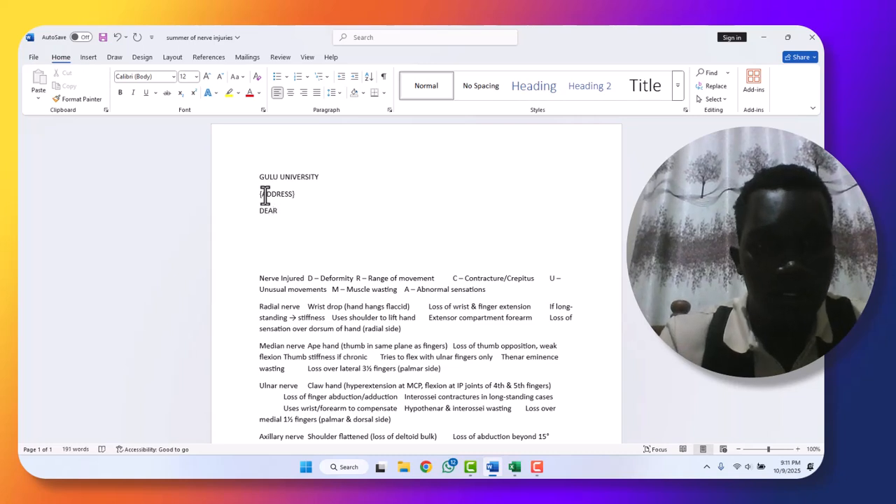
type(" {NAME}")
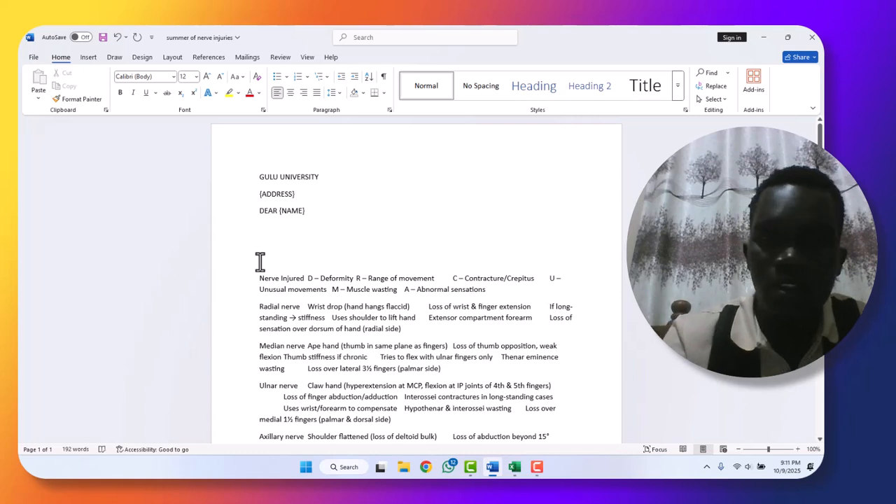
Step: Remove one blank line above the nerve injuries text and write "The researched was carried with efforts from different individuals" directly above it
key("BackSpace")
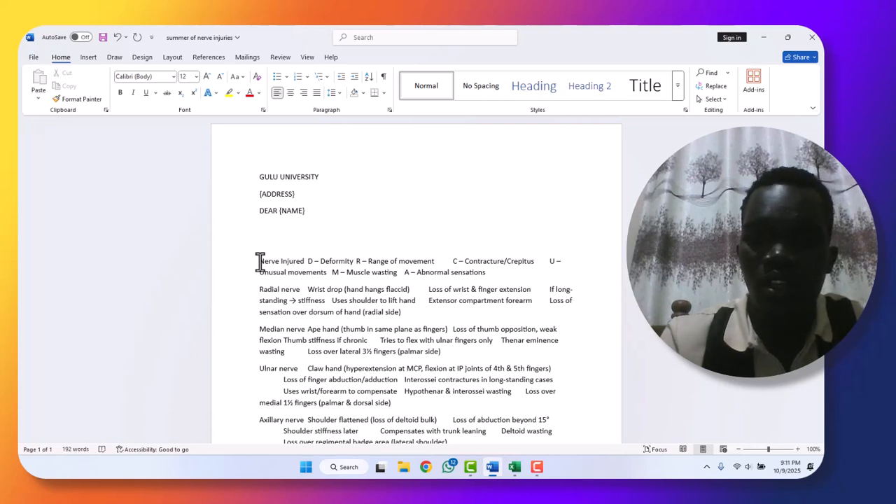
type("TH")
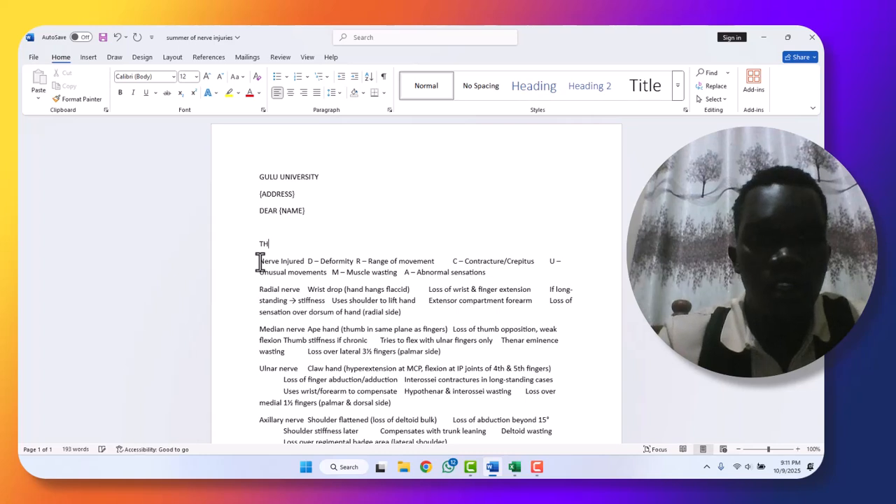
key("BackSpace")
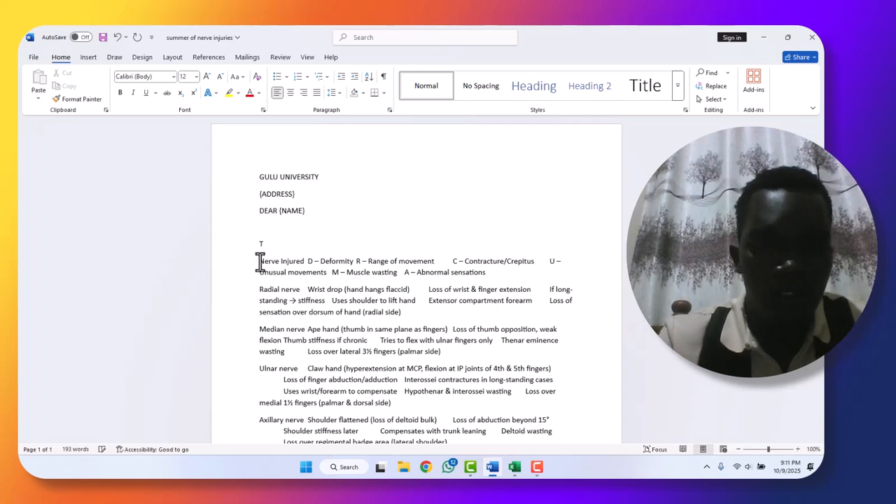
type("he")
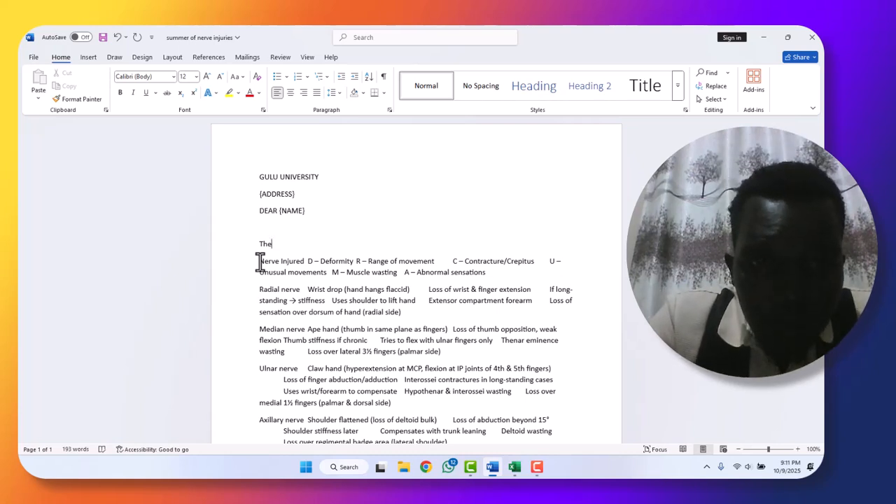
type(" res")
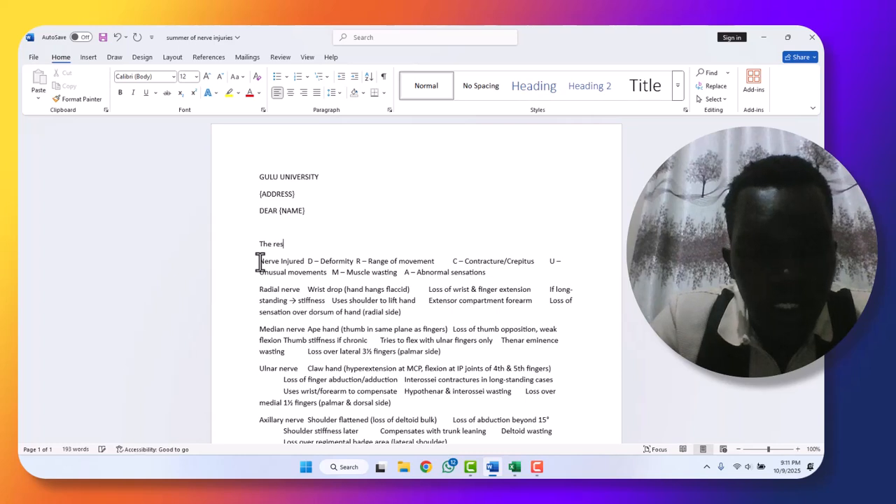
type("ear")
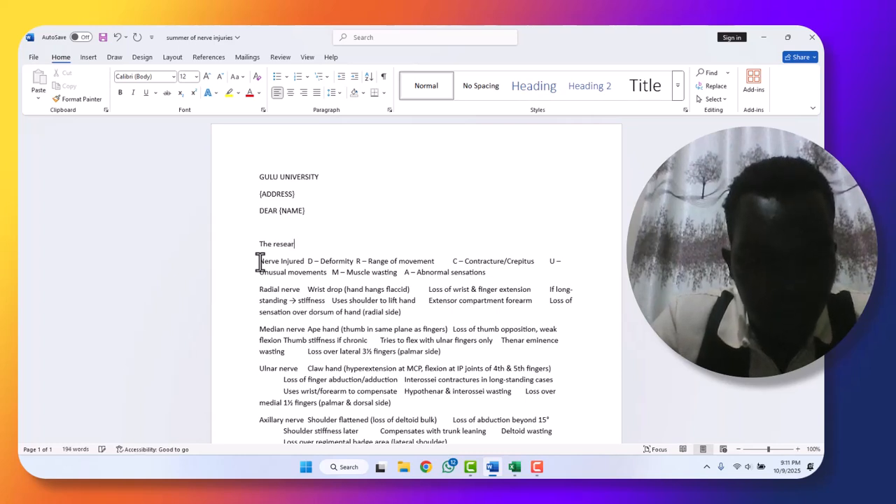
type("ched ")
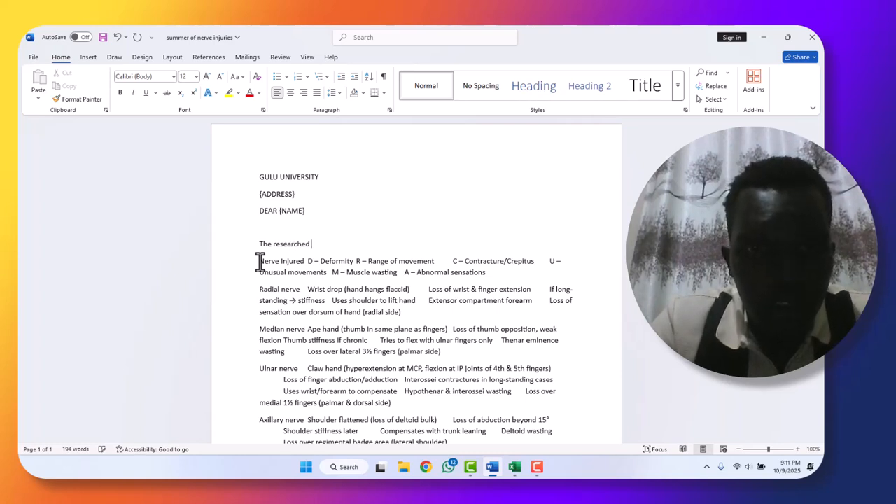
type("was carried")
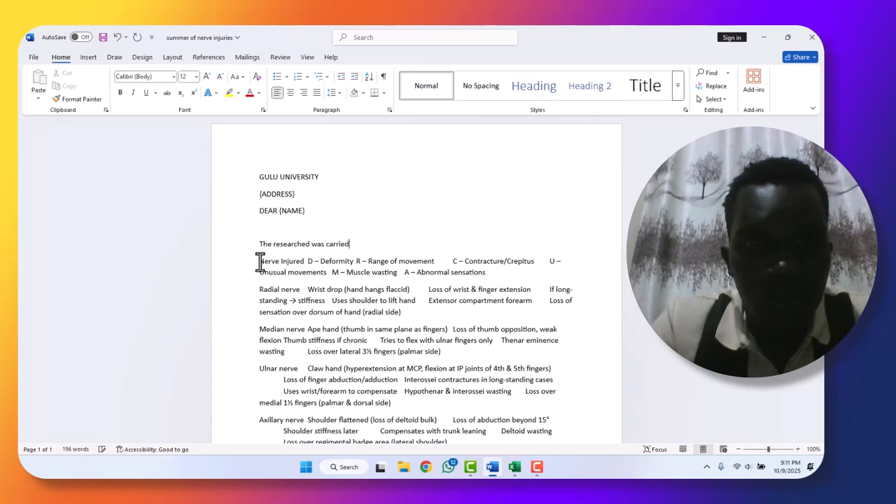
type(" wih")
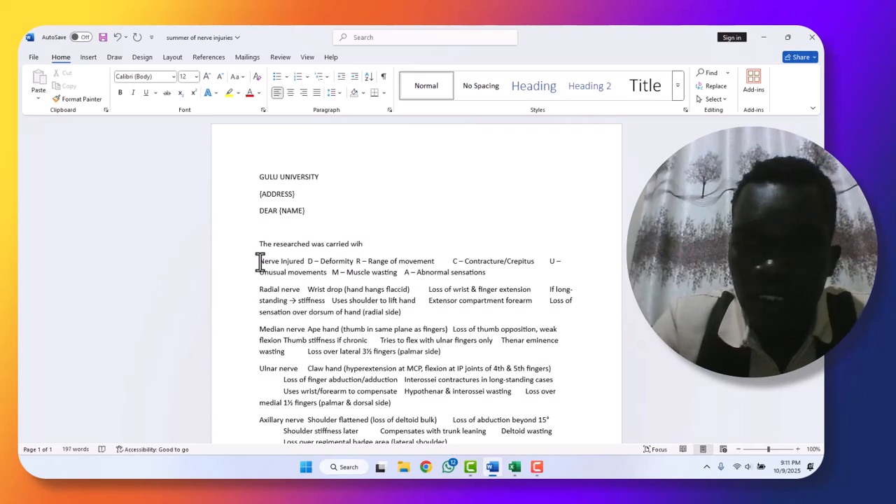
key("BackSpace")
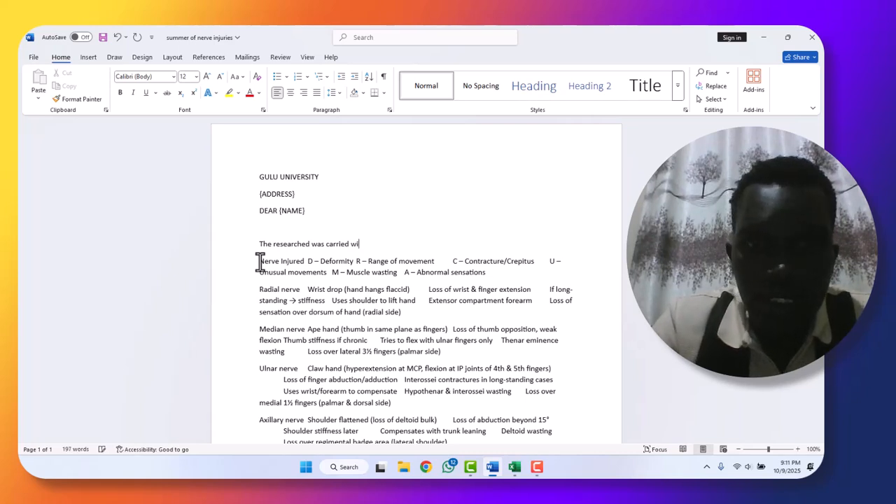
type("th")
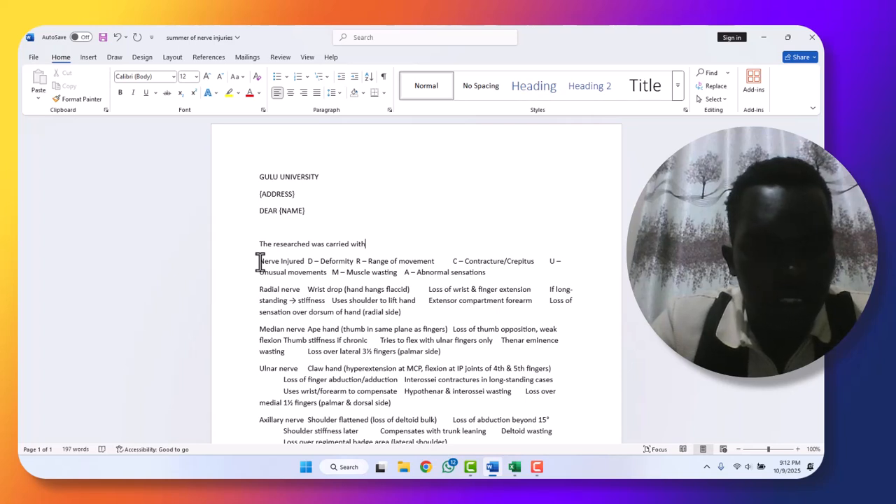
type(" effor")
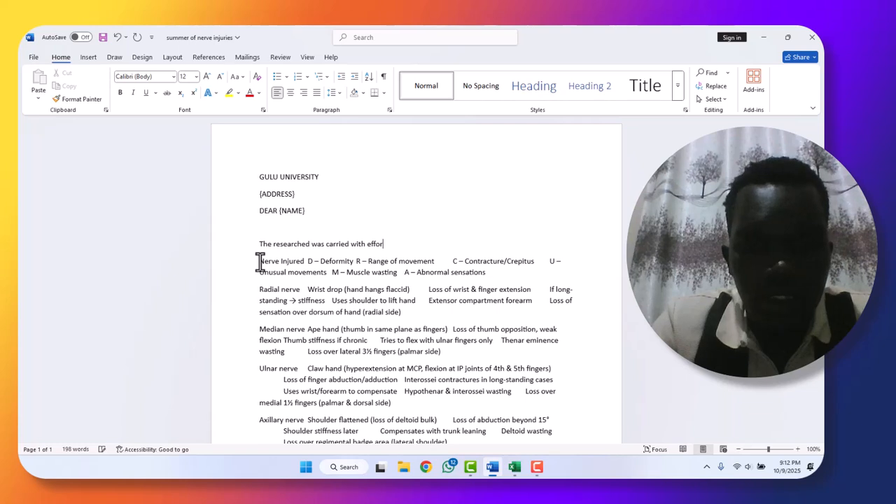
type("ts from")
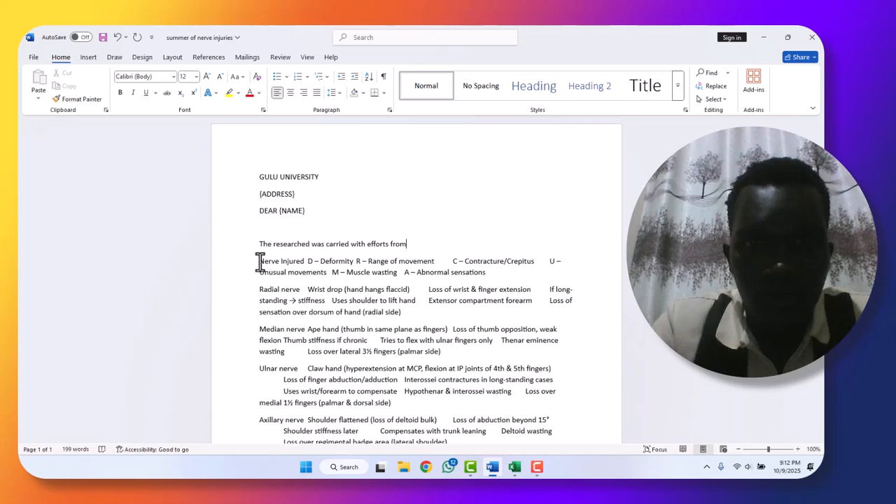
type("diff")
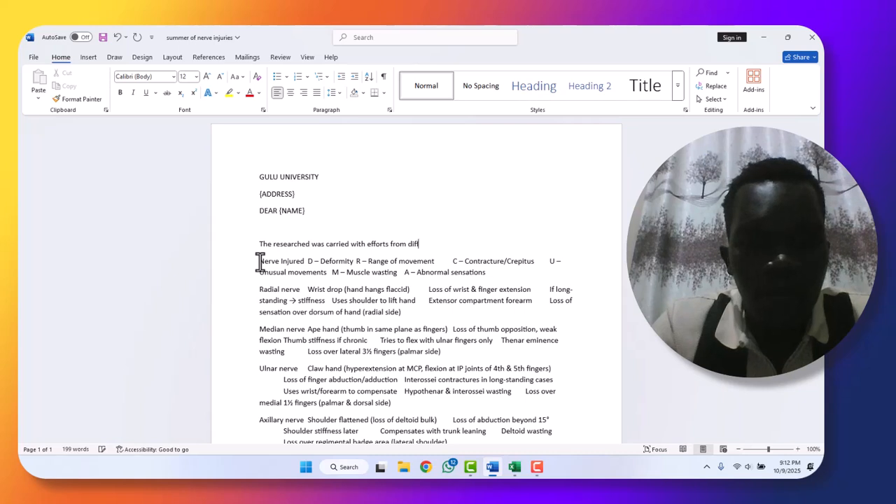
type("eren")
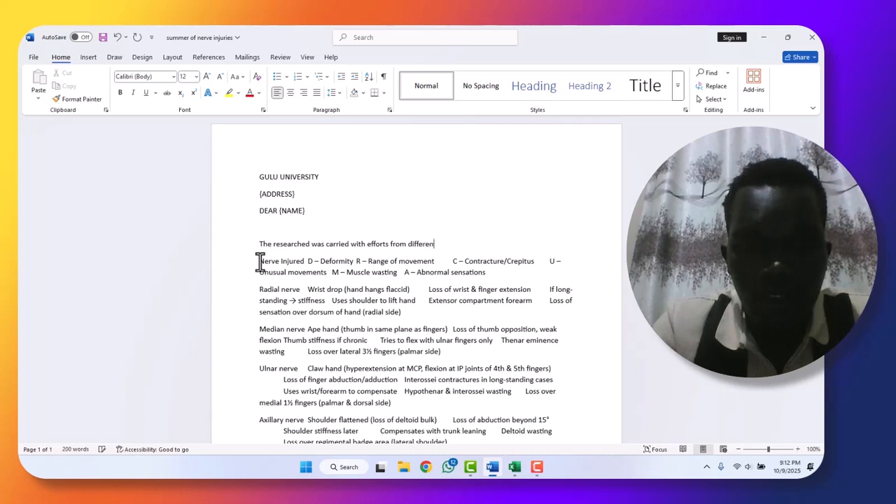
type("t indivi")
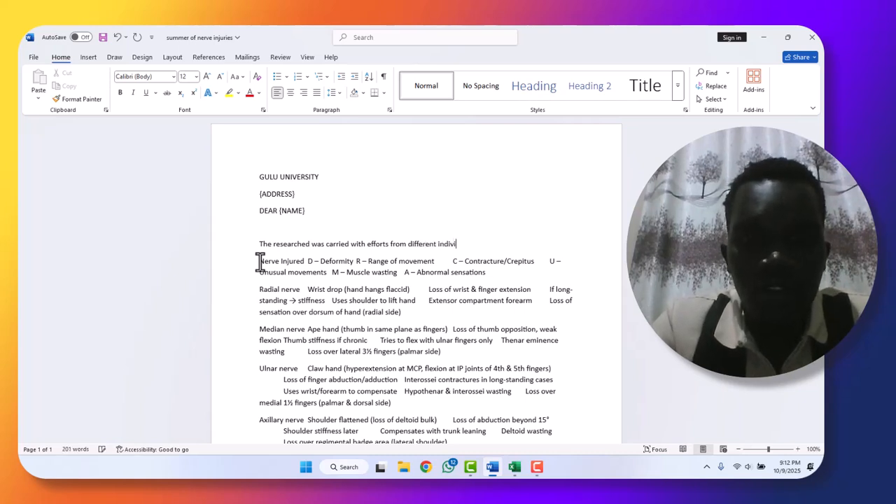
type("dua")
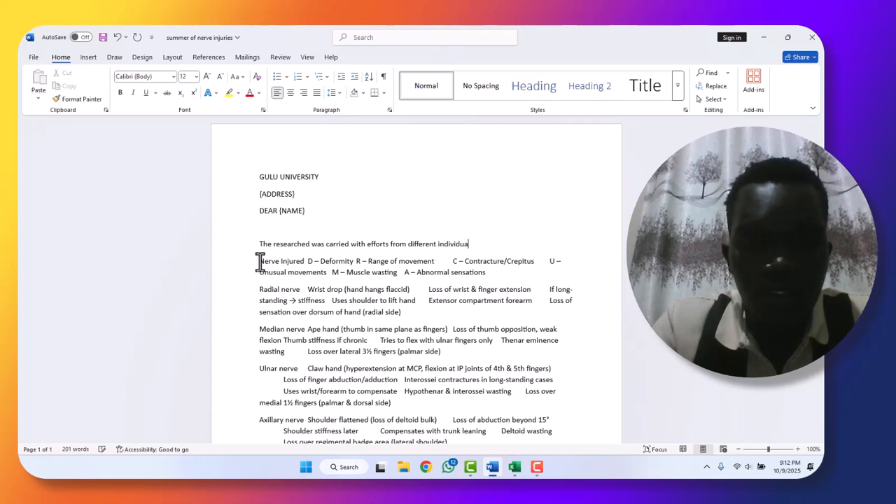
type("ls")
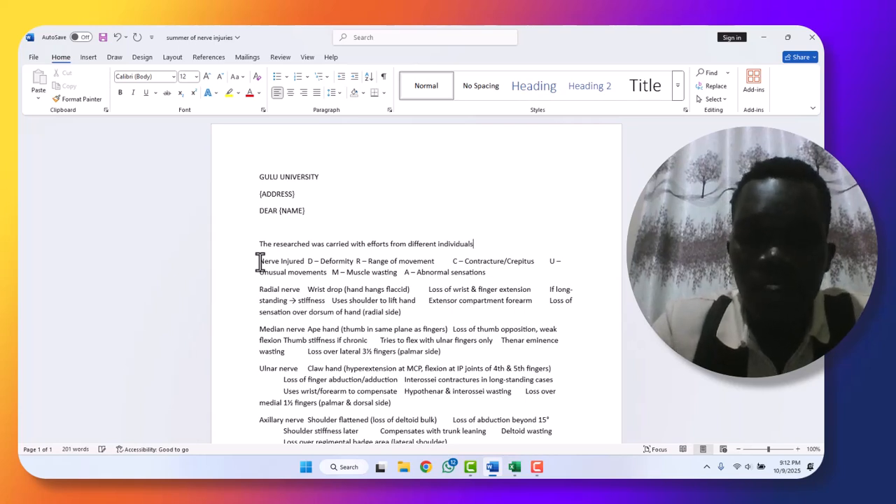
Step: Continue the introductory paragraph with a second sentence reading "You contributed shillings"
type(". Y")
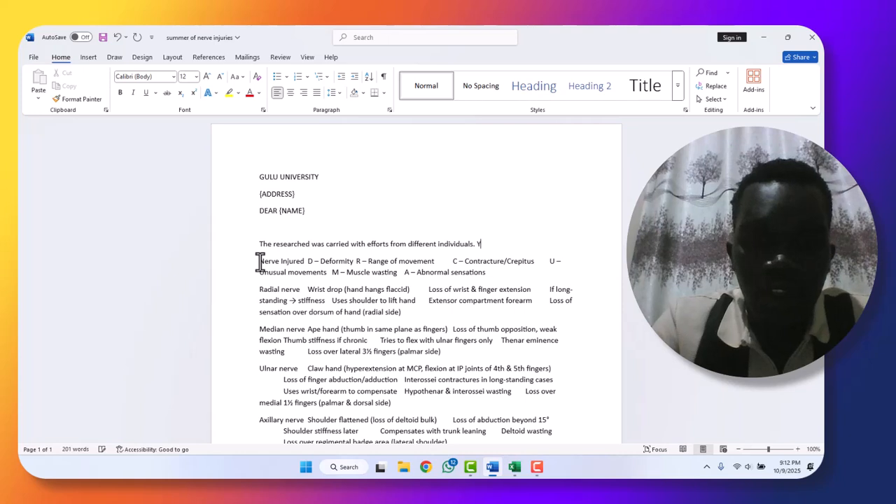
type("ou contri")
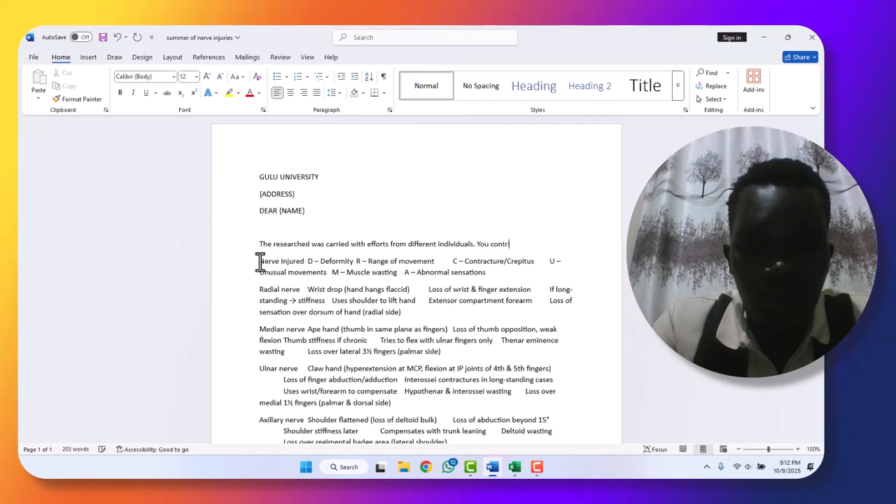
type("buted")
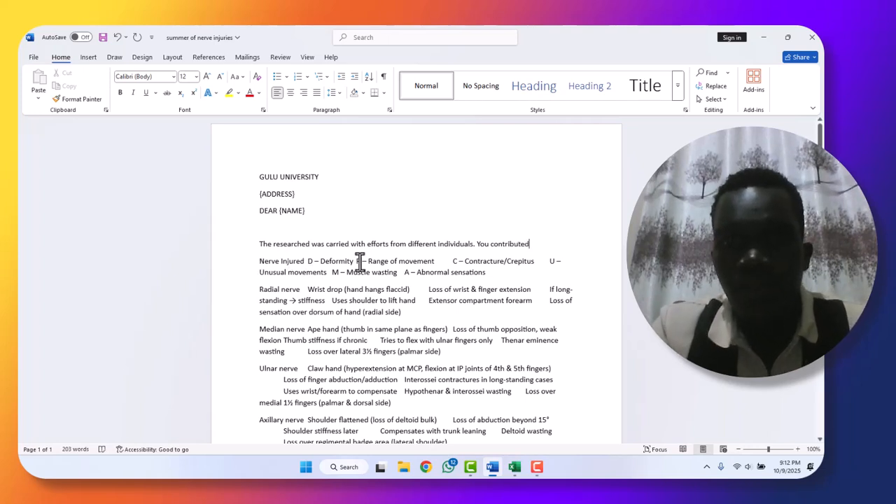
type(" shillin")
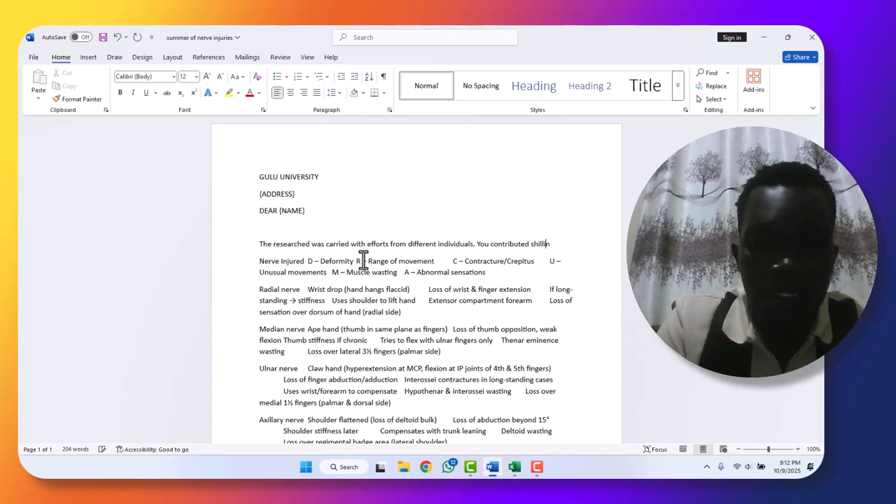
type("gs")
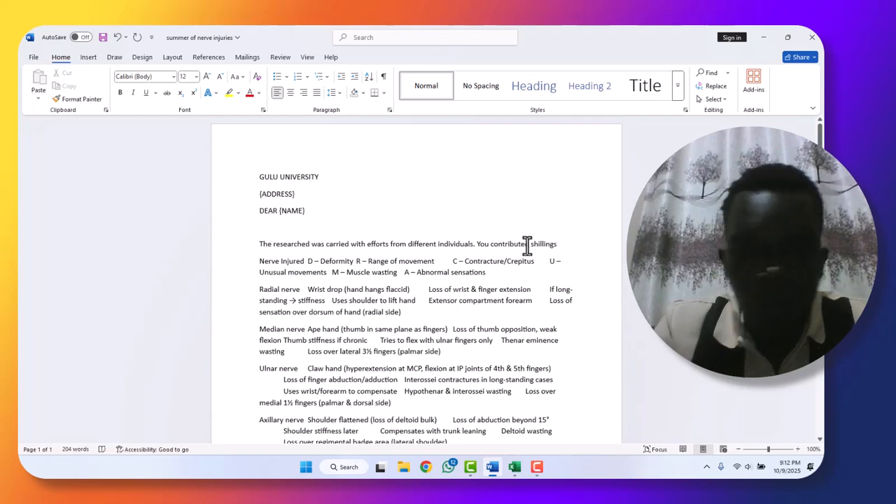
Step: Enclose the word "contributed" in curly braces in the introductory paragraph to mark it as a placeholder
type("{")
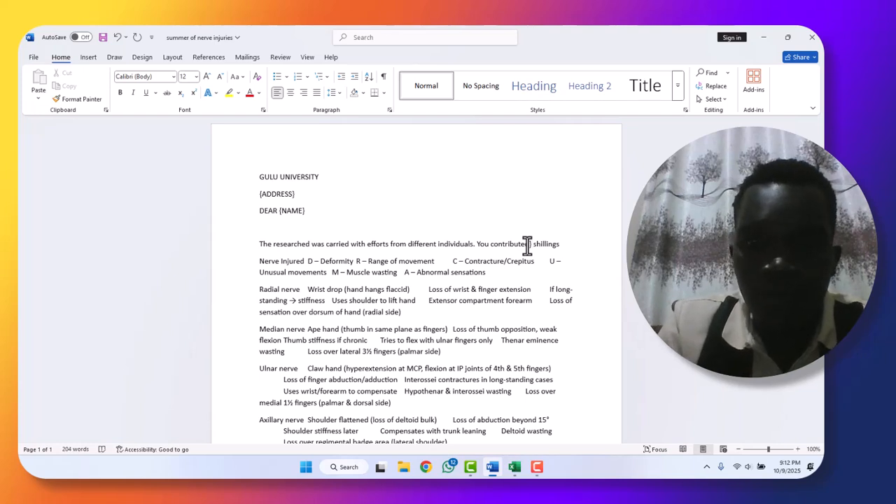
key("Left")
key("Left")
key("Left")
key("Left")
key("Left")
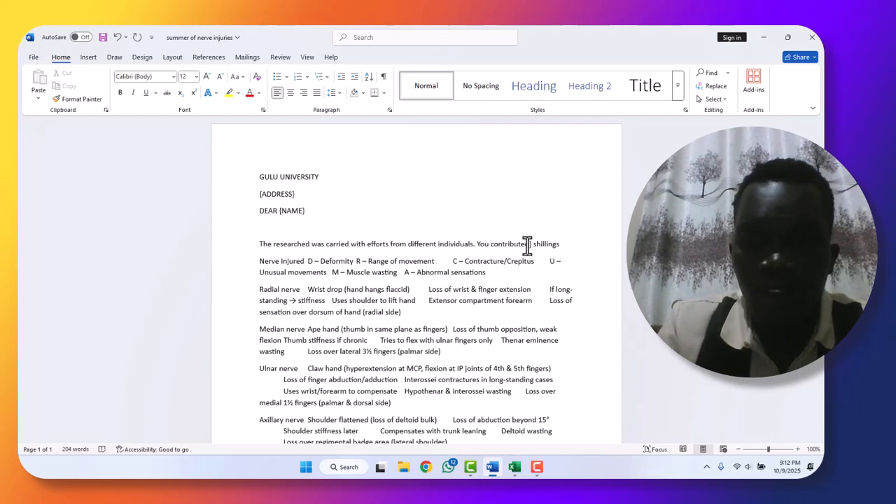
type("{")
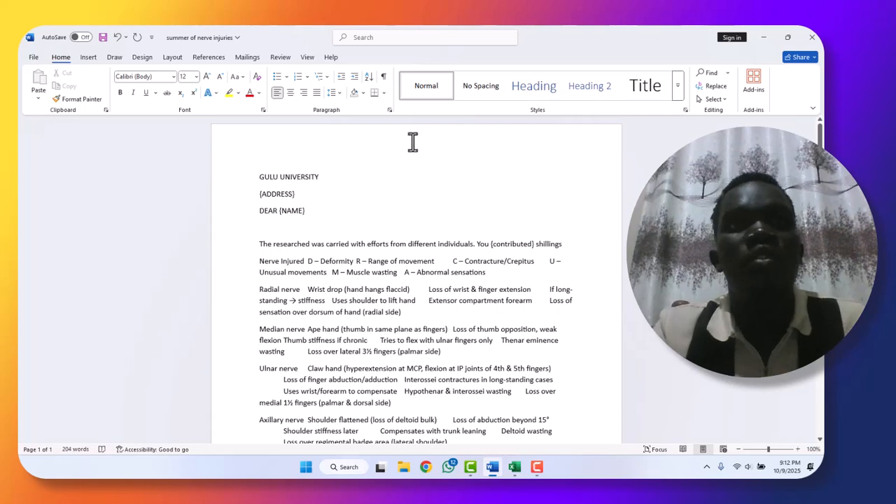
Step: Check the contributor list in Excel's Book1, return to Word and start a Letters mail merge for the document
left_click(517, 468)
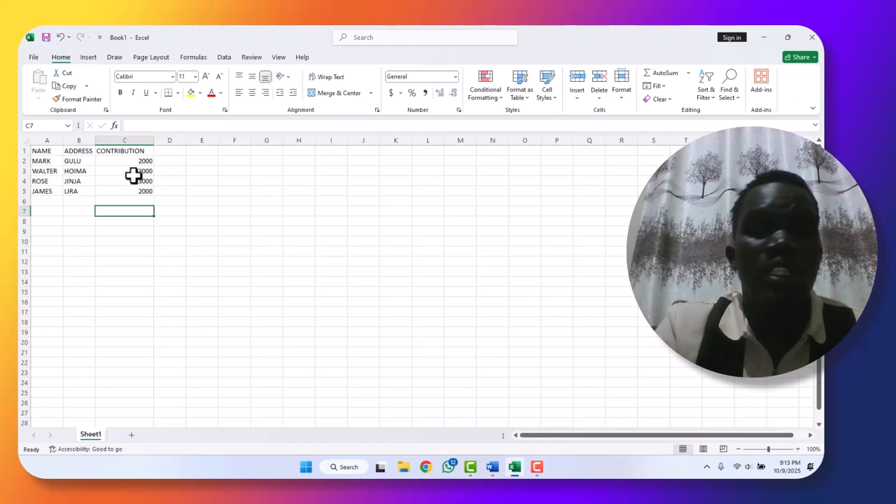
left_click(493, 467)
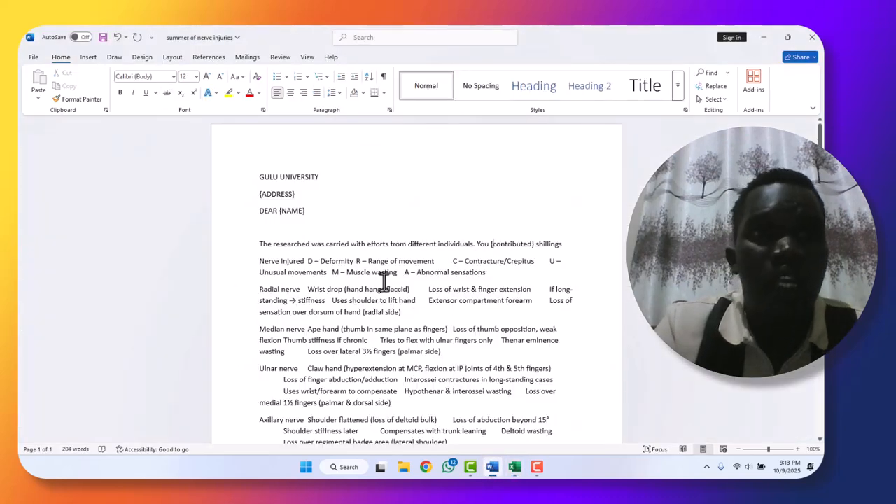
left_click(133, 73)
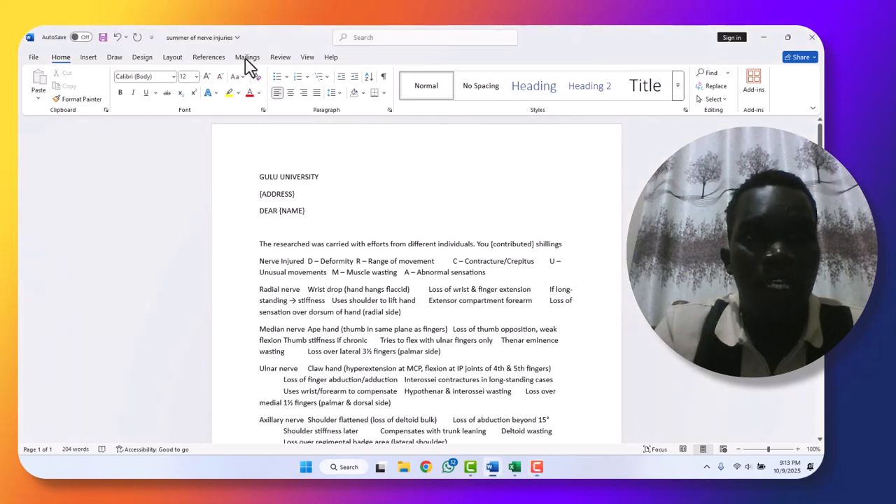
left_click(249, 60)
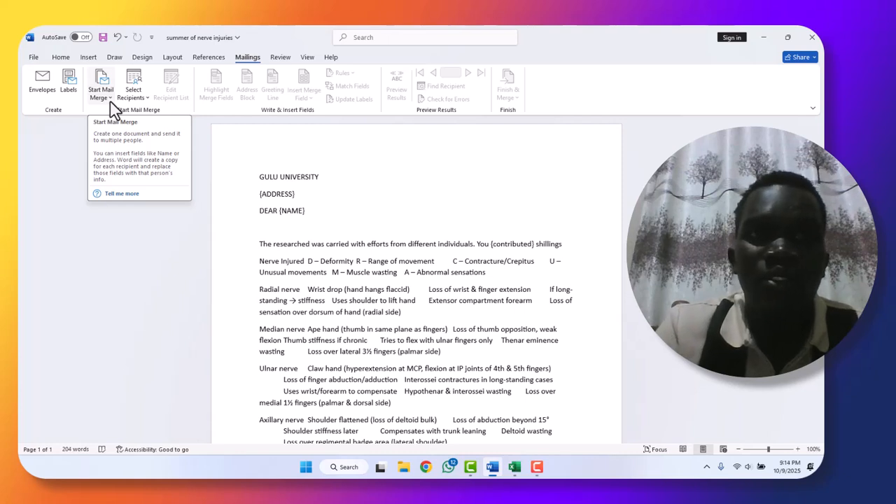
left_click(112, 106)
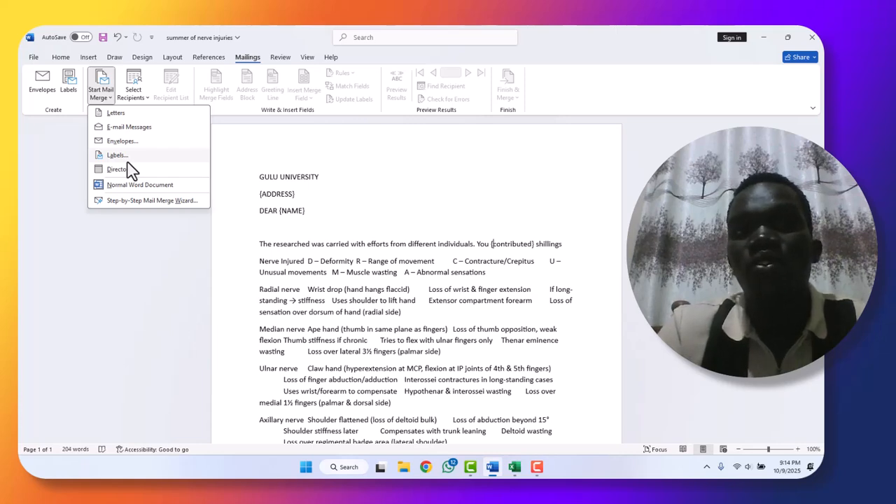
left_click(122, 113)
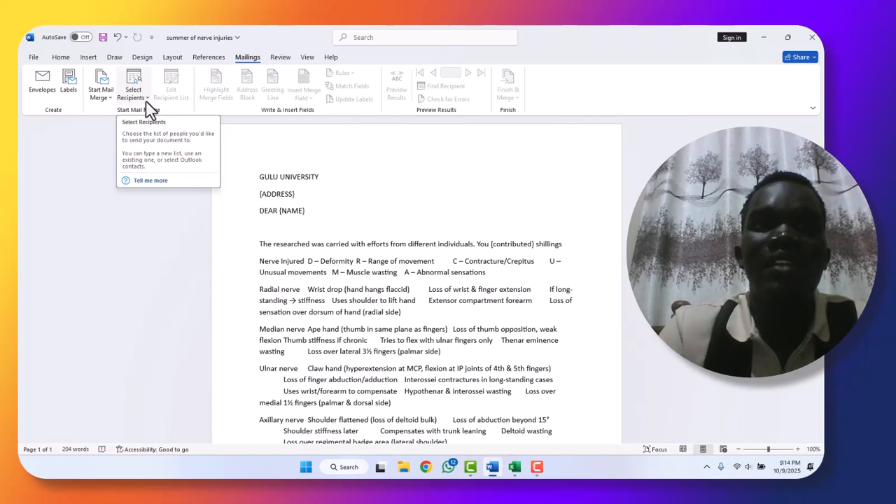
Step: Select the existing list Book1 from the Desktop as the merge recipients, using its Sheet1$ table with first-row column headers
left_click(133, 97)
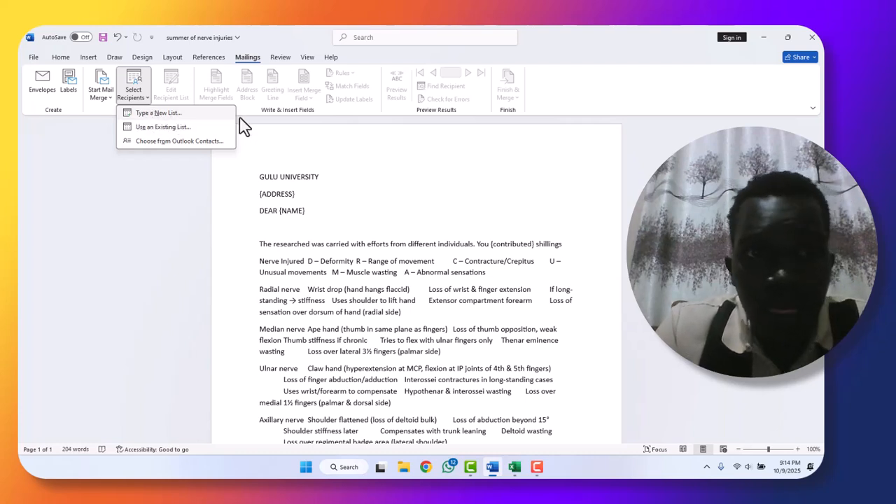
left_click(172, 126)
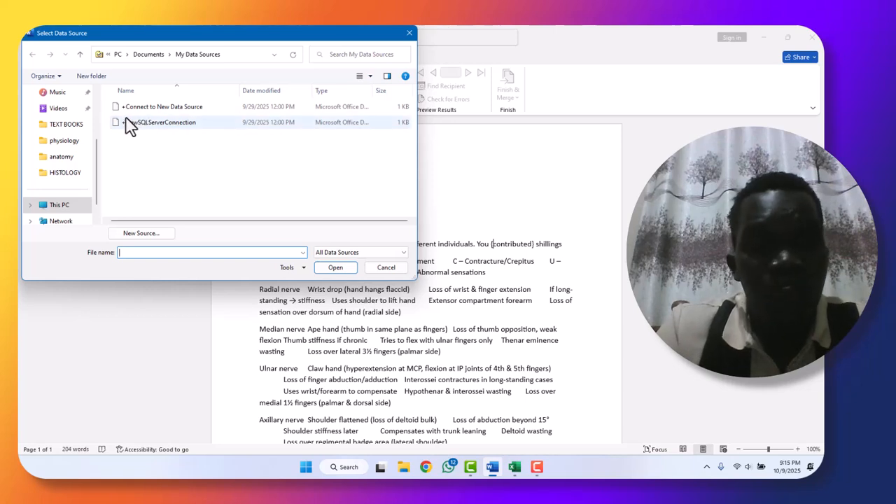
scroll(99, 118, "up", 3)
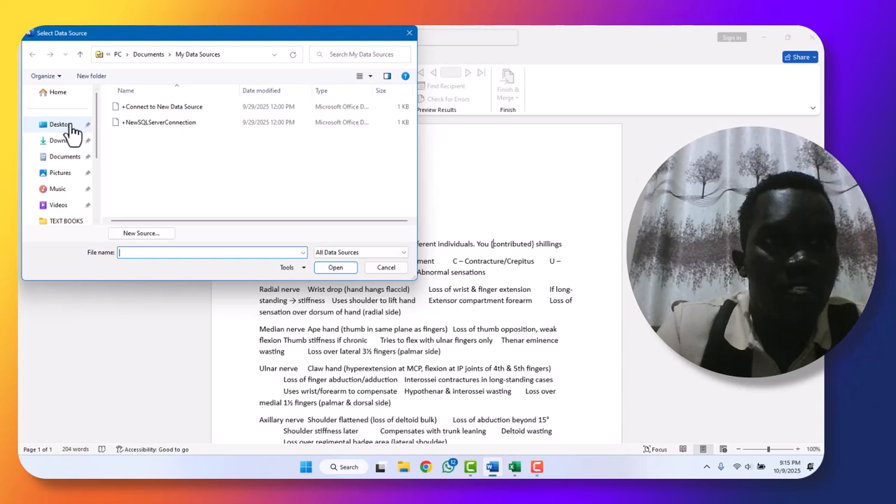
left_click(73, 129)
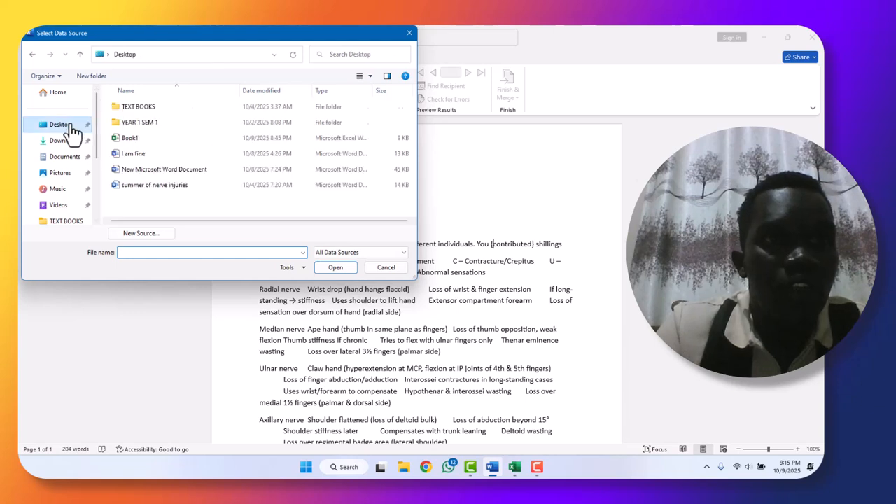
left_click(129, 139)
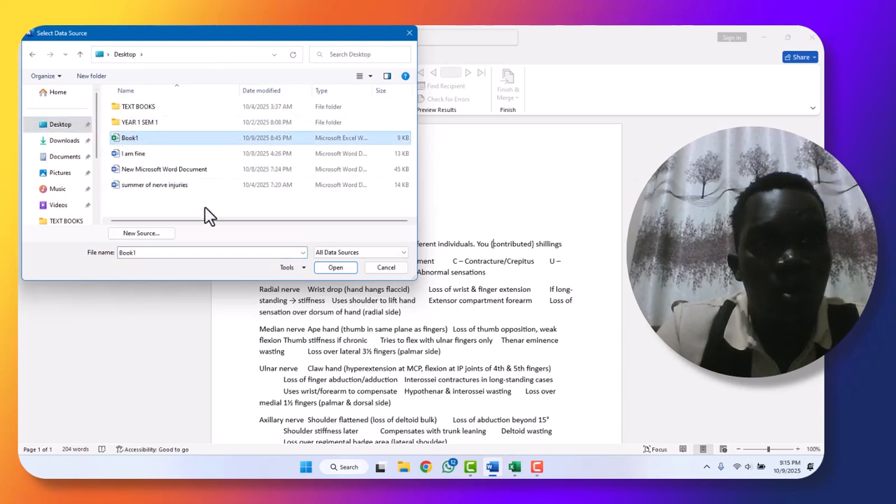
left_click(337, 268)
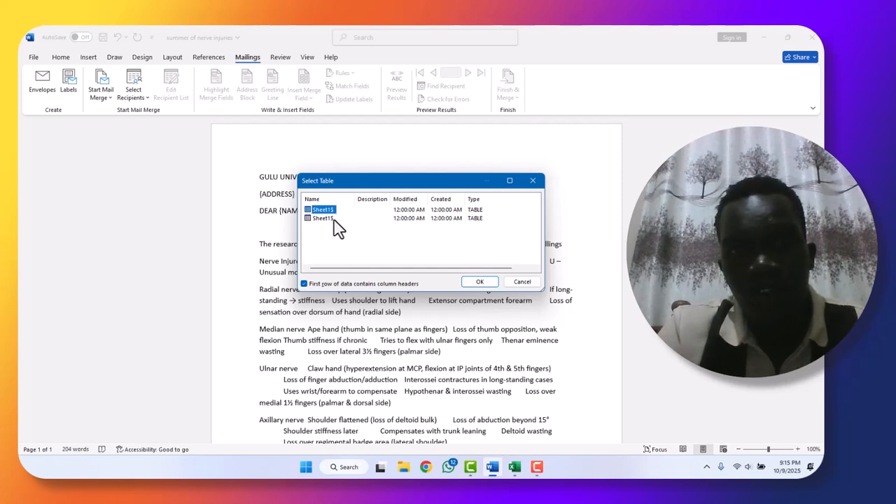
left_click(479, 283)
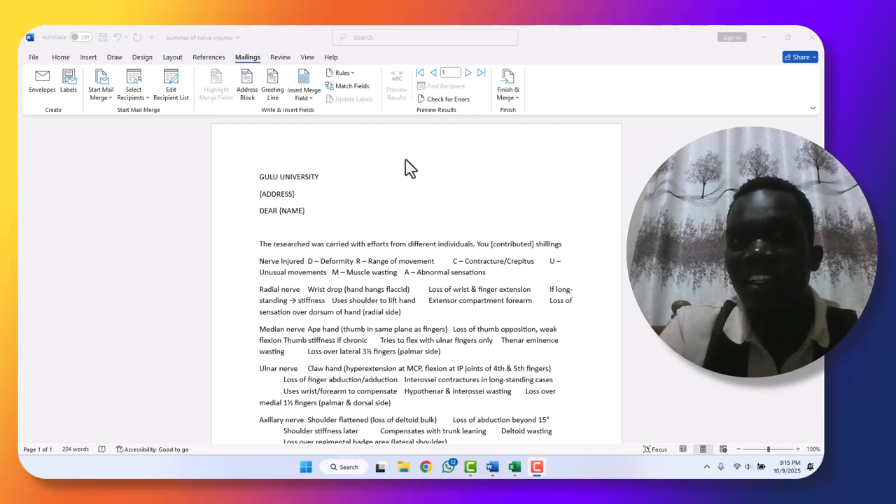
Step: Replace the {NAME} placeholder in the salutation with the NAME merge field
left_click(309, 99)
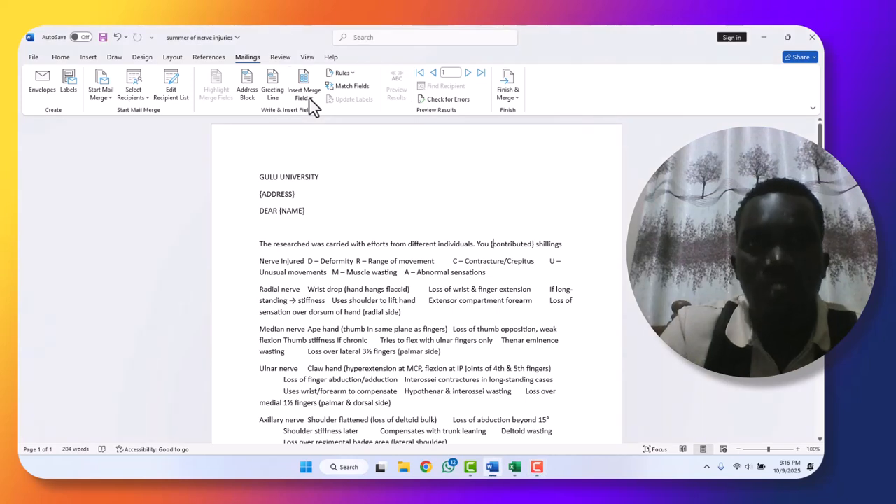
left_click(311, 100)
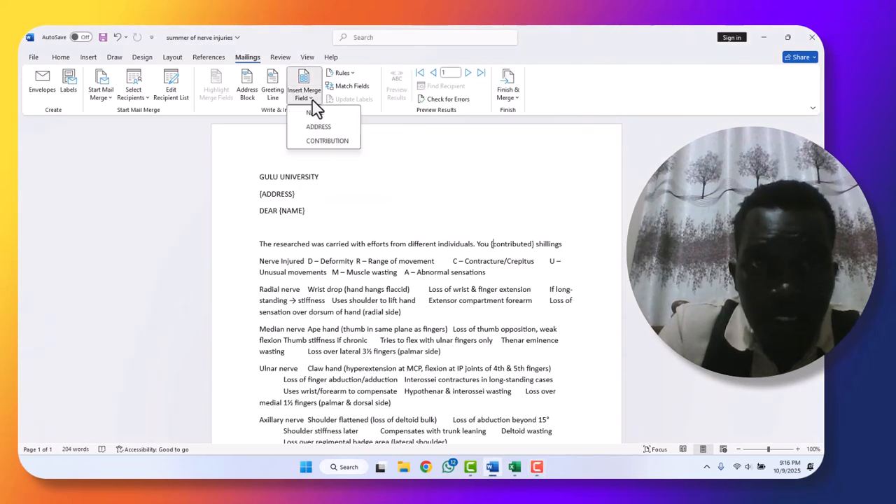
left_click(343, 205)
left_click_drag(313, 212, 278, 212)
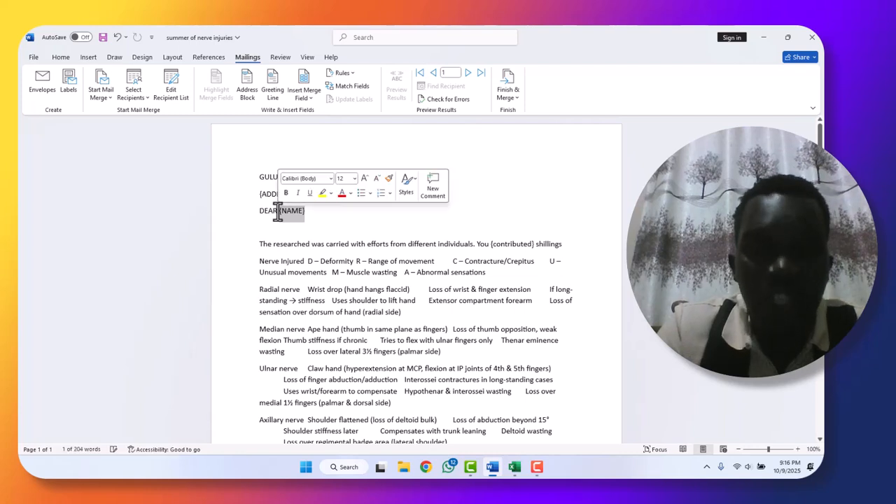
left_click(313, 107)
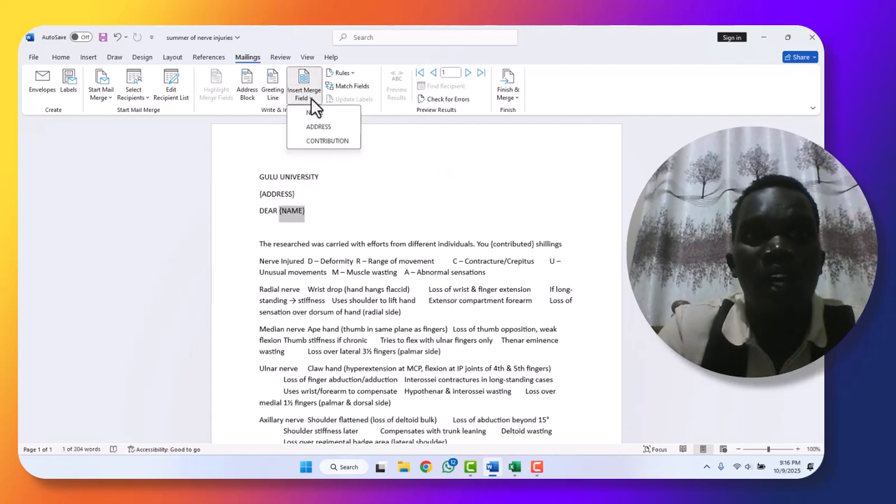
left_click(314, 114)
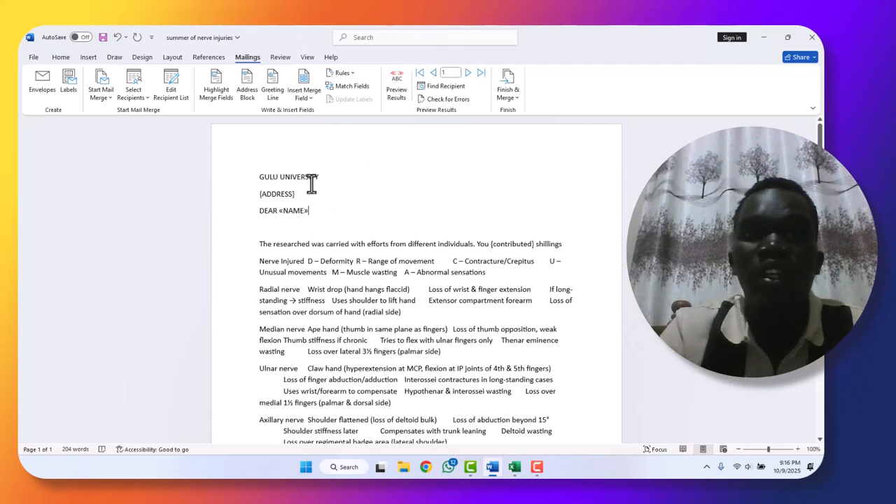
Step: Replace the {ADDRESS} placeholder with the ADDRESS merge field and put the salutation back on its own line
left_click_drag(297, 193, 257, 198)
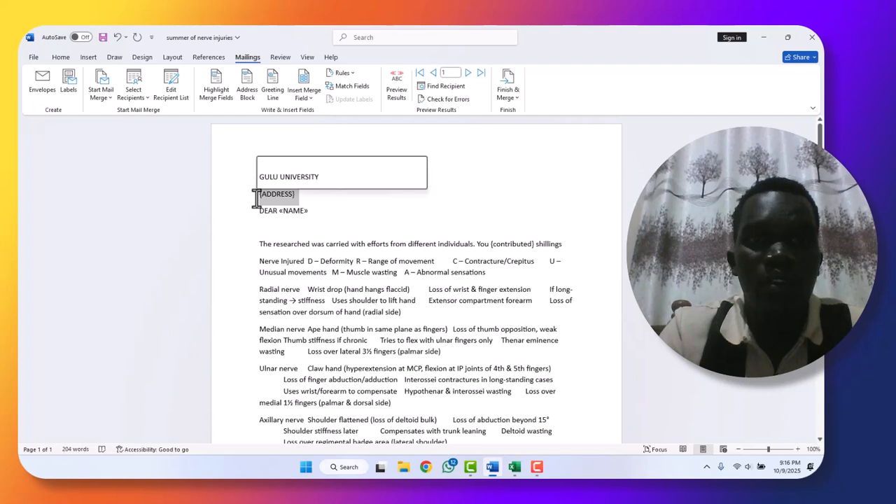
left_click(310, 101)
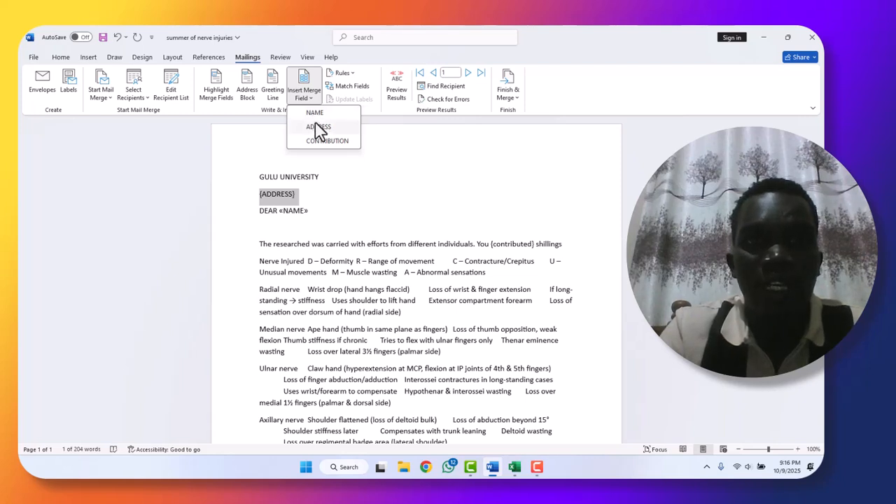
left_click(316, 125)
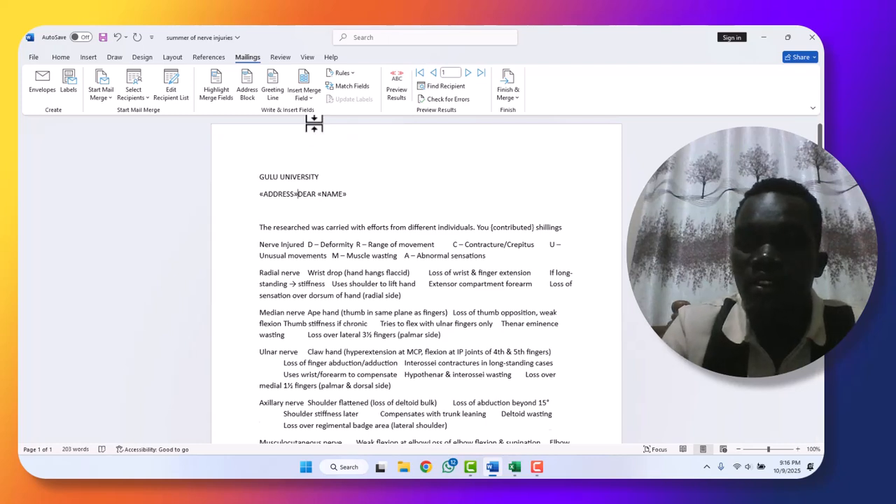
key("Return")
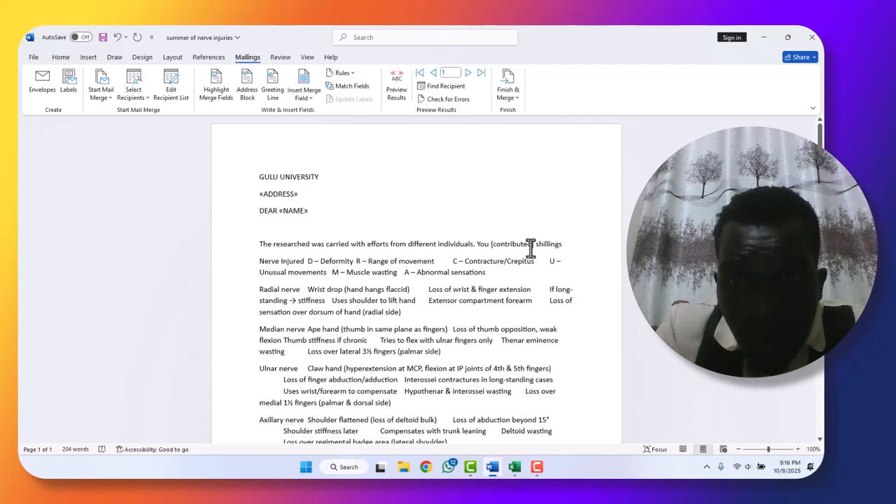
Step: Replace the {contributed} placeholder with the CONTRIBUTION merge field and preview the merged letter for the first recipient
left_click_drag(533, 244, 491, 244)
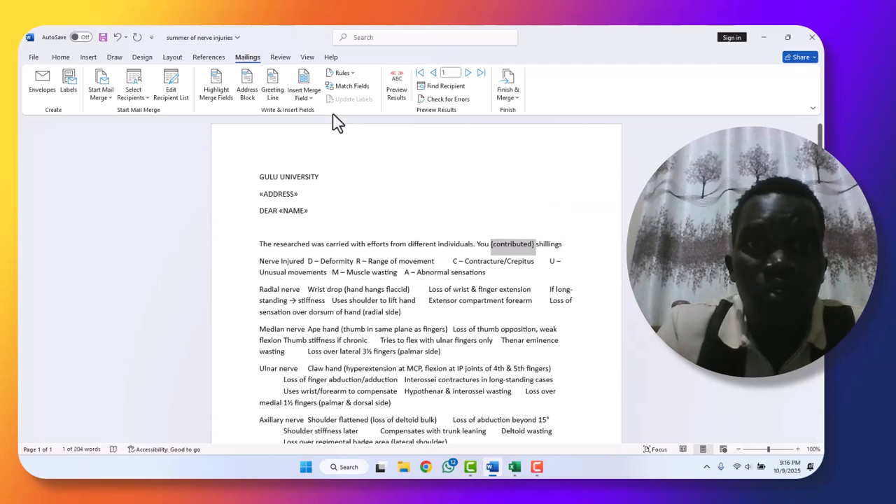
left_click(312, 102)
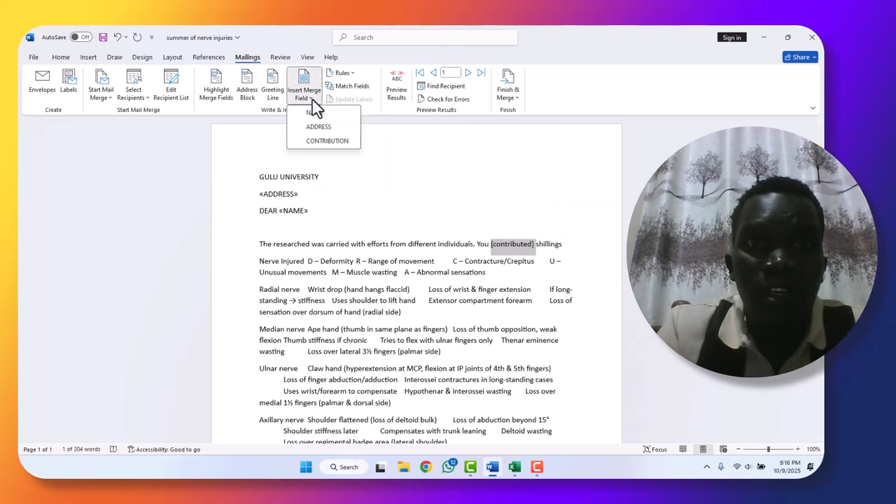
left_click(327, 141)
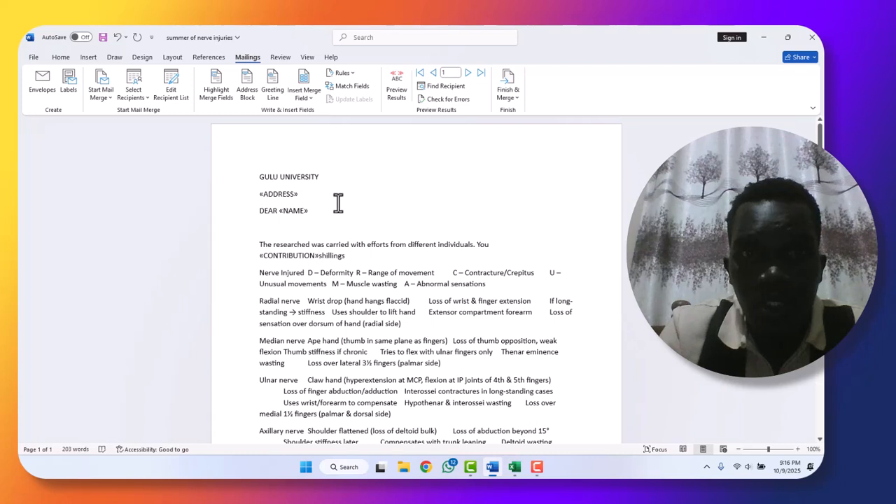
left_click(399, 199)
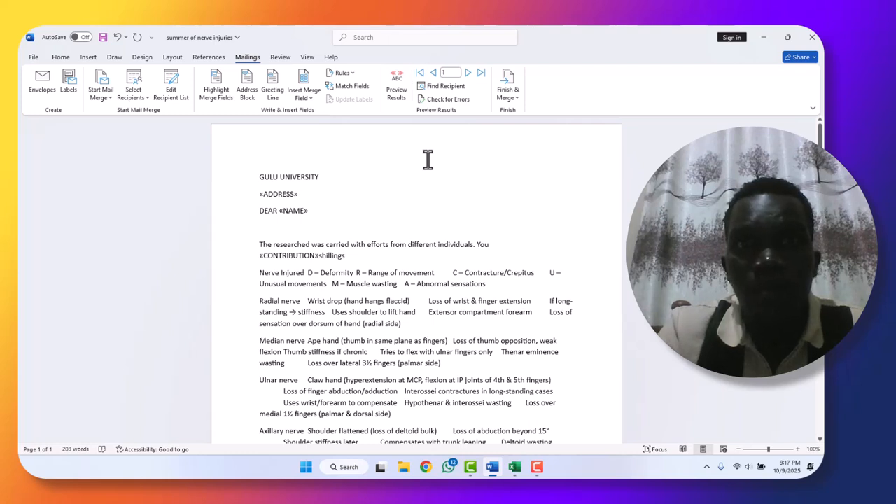
left_click(398, 102)
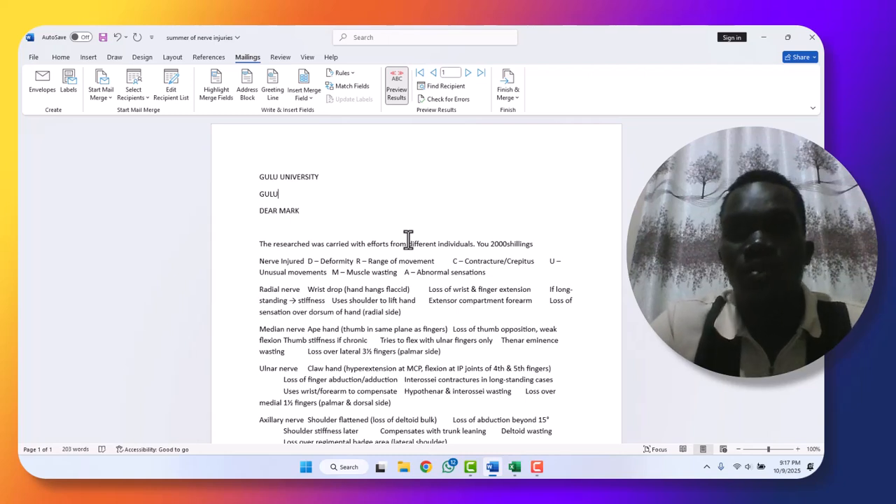
Step: Preview the merged letter for each remaining recipient through record 4, and check the last recipient's letter to its end
left_click(468, 73)
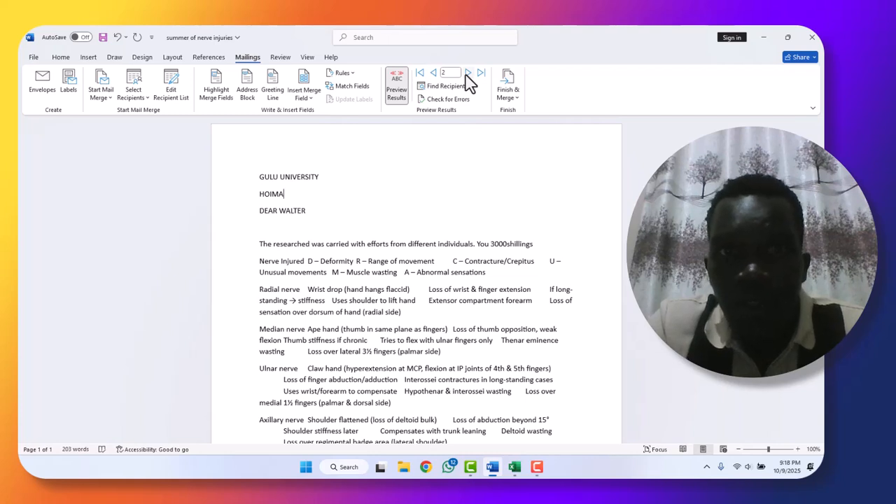
left_click(467, 74)
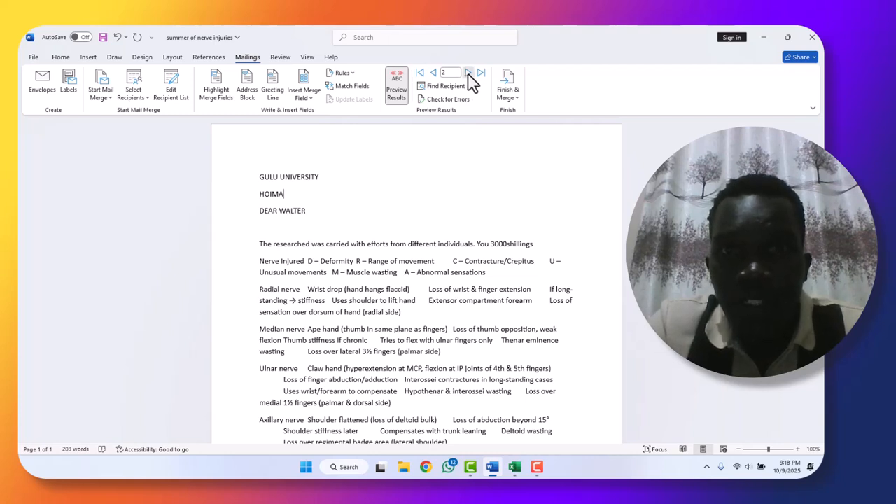
left_click(467, 74)
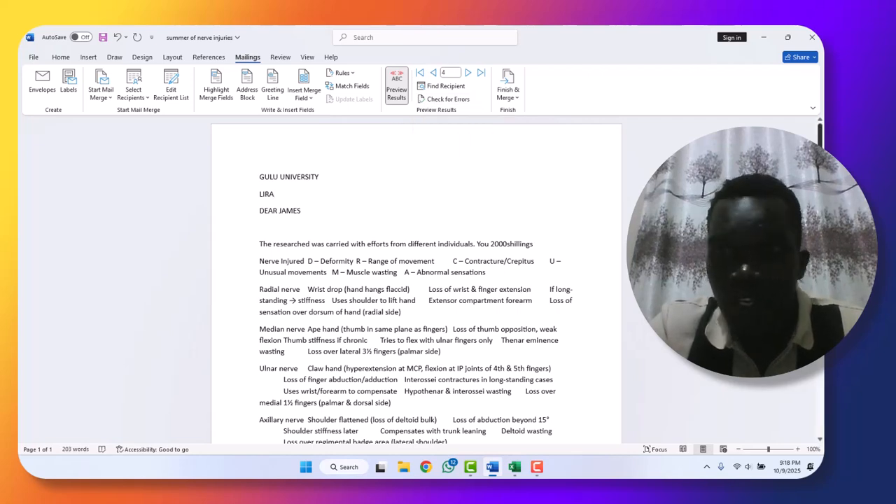
scroll(417, 280, "down", 5)
scroll(417, 280, "up", 5)
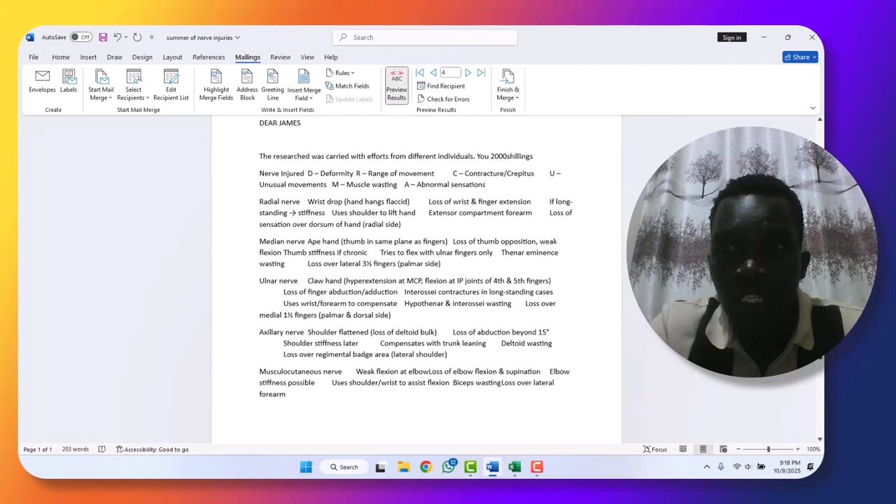
scroll(823, 396, "down", 6)
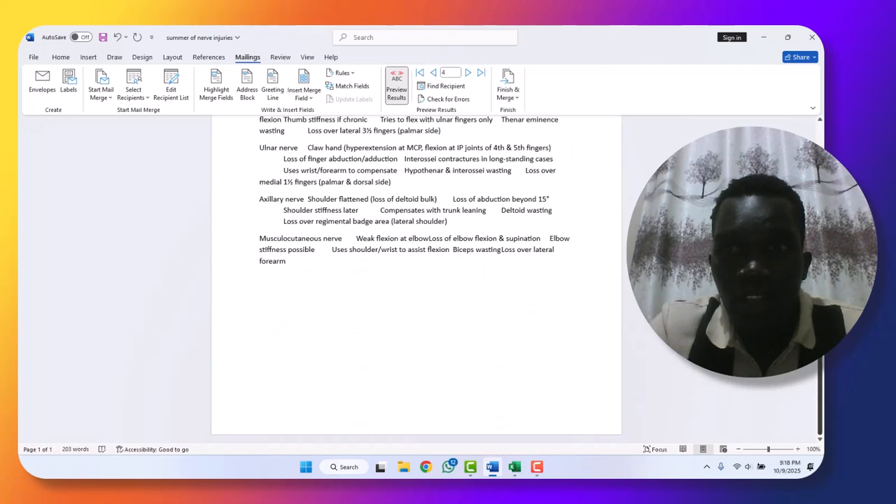
left_click_drag(820, 358, 820, 234)
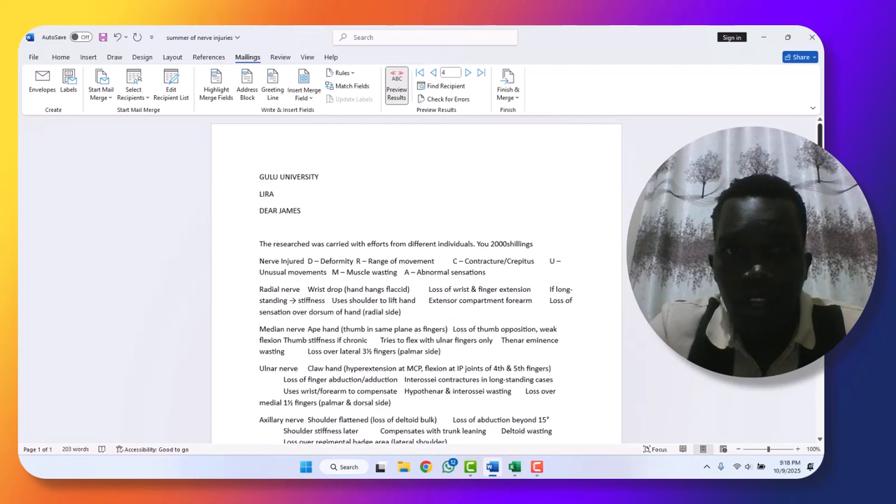
Step: Finish the mail merge by merging all records into a new document of individual, editable letters
left_click(517, 101)
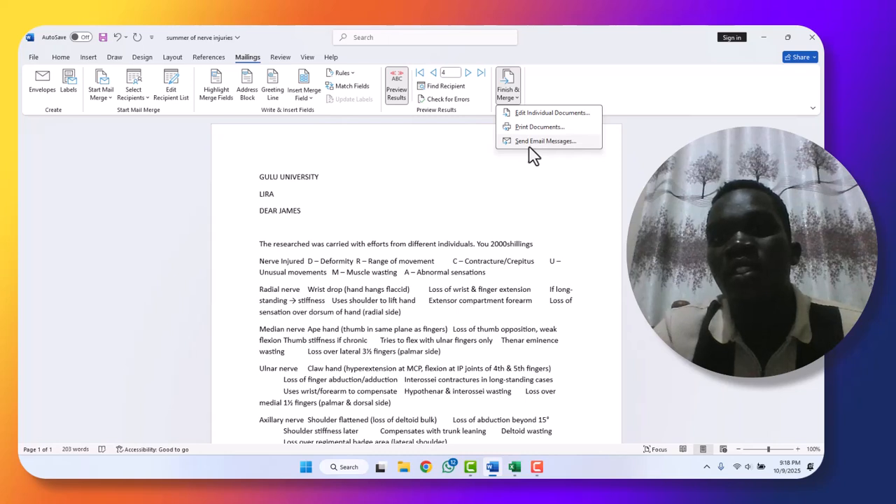
left_click(537, 113)
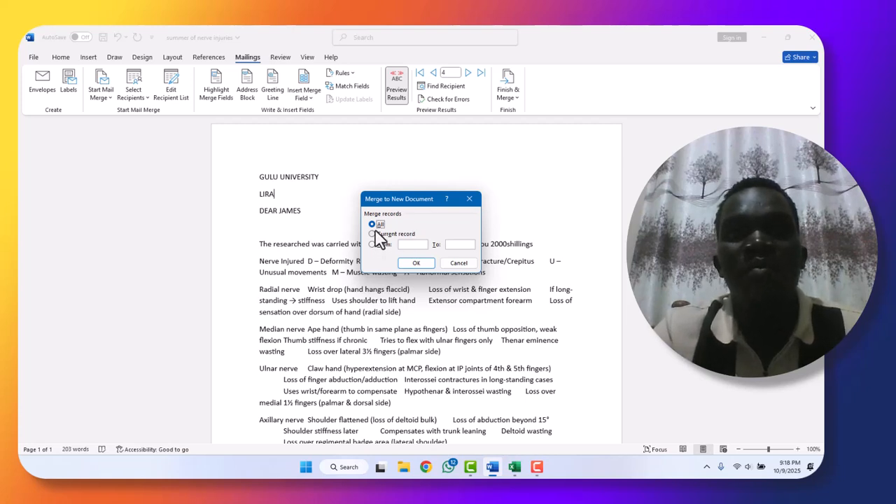
left_click(415, 262)
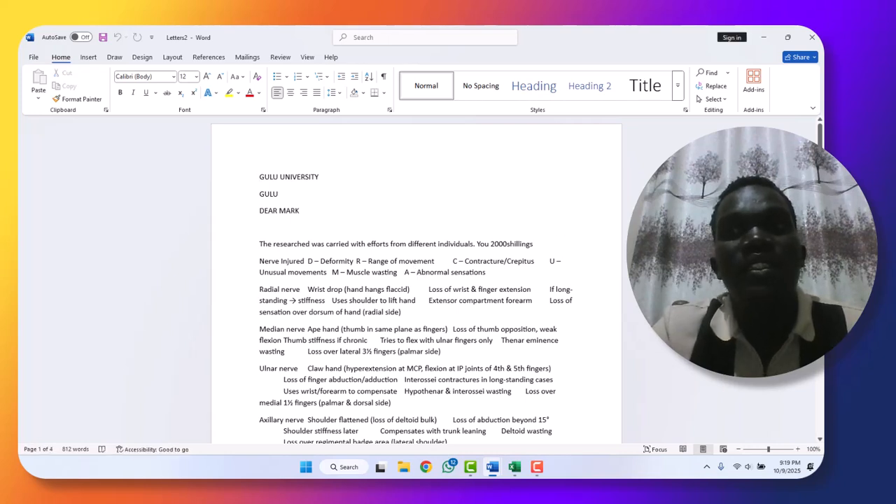
Step: Examine the merged letters page by page, checking the address, salutation and contribution amount for each recipient
scroll(416, 280, "down", 4)
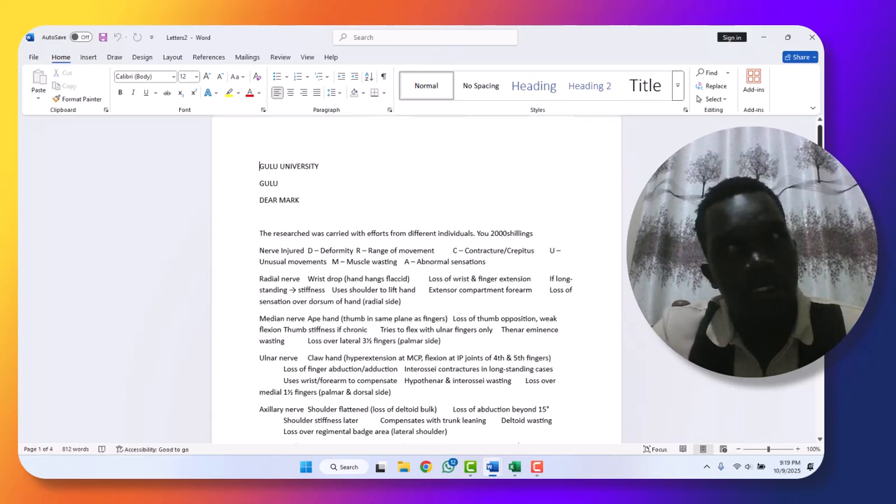
scroll(417, 280, "down", 6)
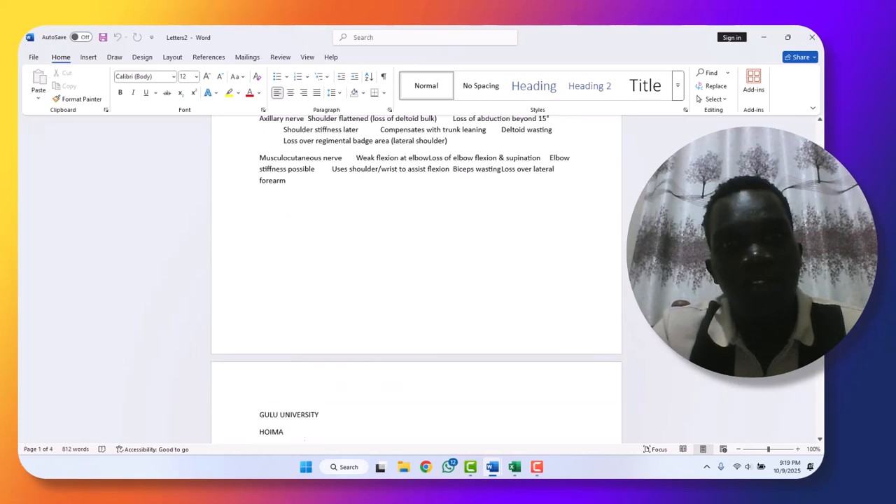
scroll(416, 280, "down", 3)
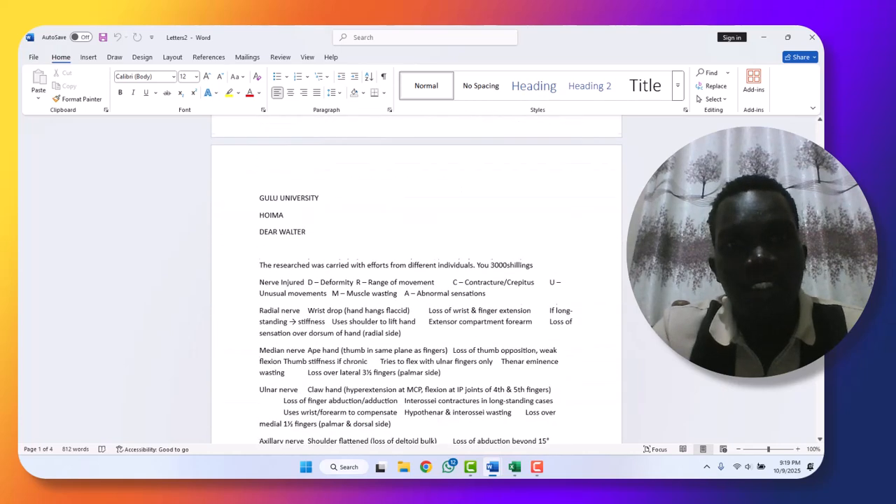
scroll(416, 280, "down", 1)
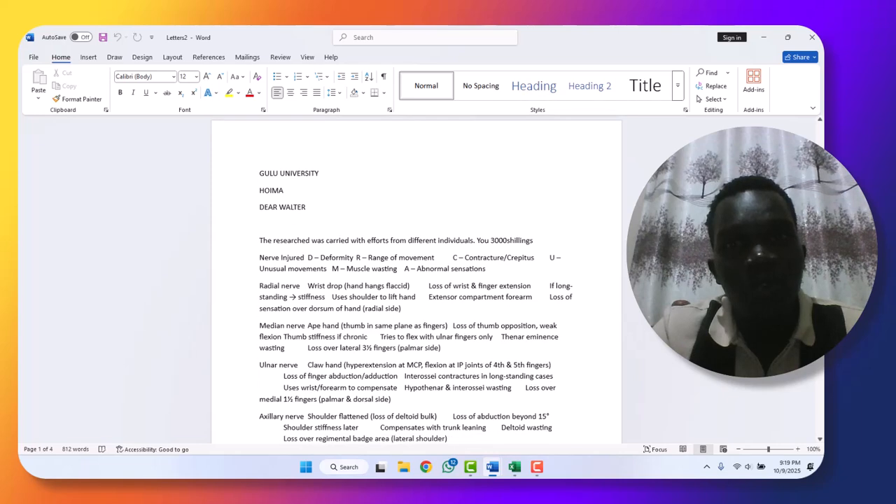
scroll(417, 280, "down", 1)
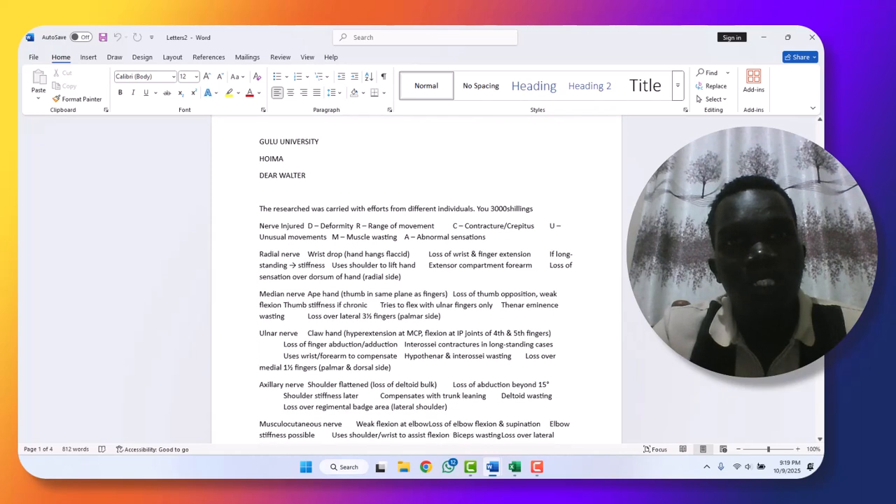
scroll(417, 281, "down", 4)
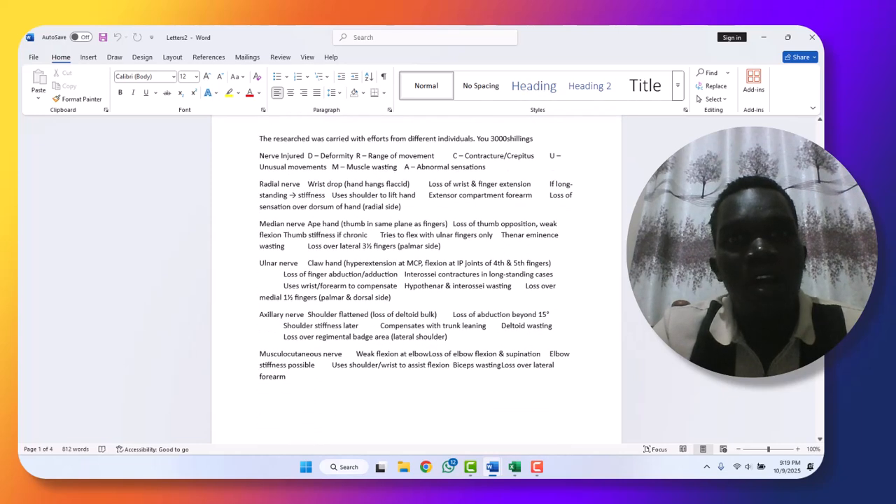
scroll(417, 280, "down", 2)
scroll(417, 280, "up", 8)
scroll(417, 280, "down", 1)
scroll(417, 280, "down", 7)
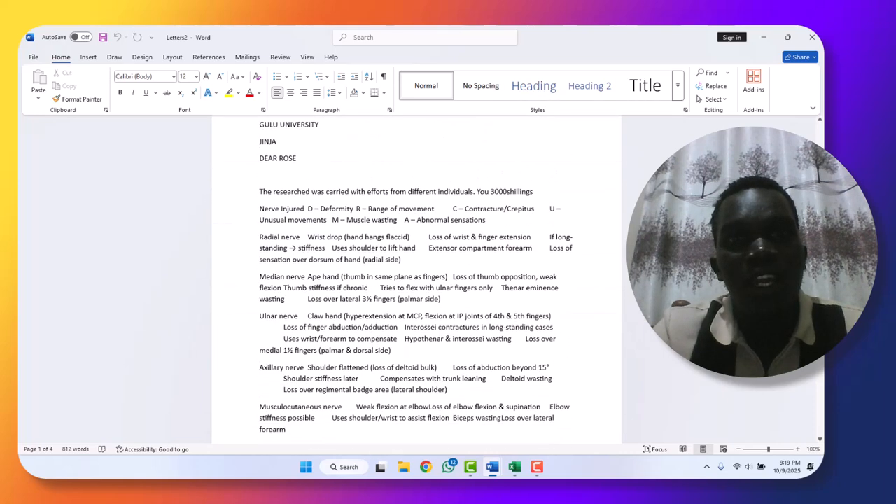
scroll(417, 280, "up", 8)
scroll(417, 280, "up", 2)
scroll(417, 280, "down", 10)
scroll(417, 280, "up", 13)
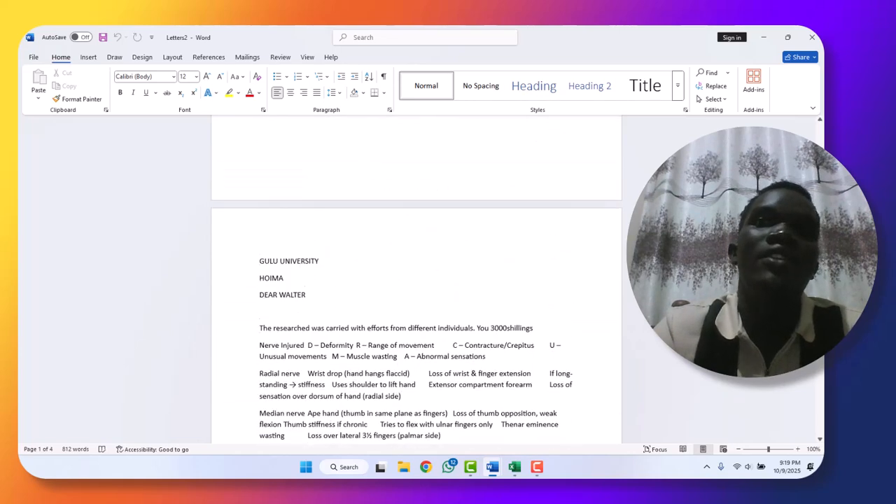
scroll(416, 280, "up", 5)
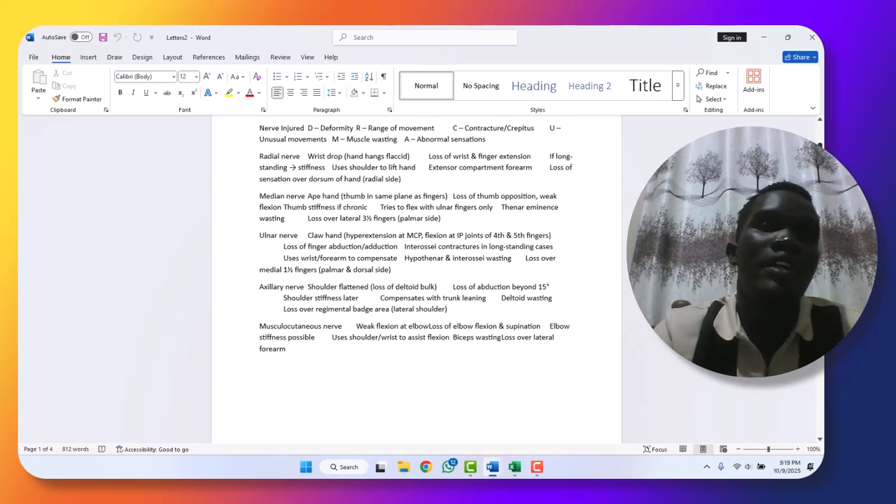
scroll(417, 280, "up", 3)
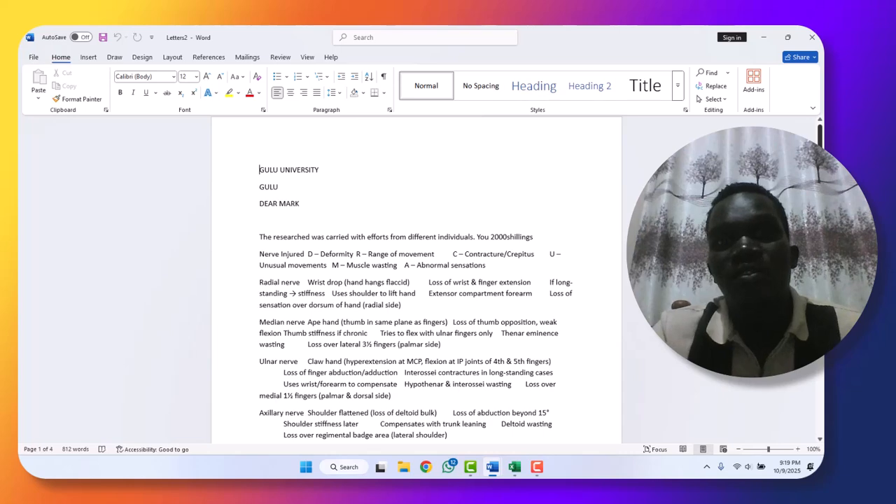
scroll(417, 281, "down", 2)
scroll(417, 280, "up", 1)
scroll(416, 281, "down", 10)
scroll(417, 280, "down", 4)
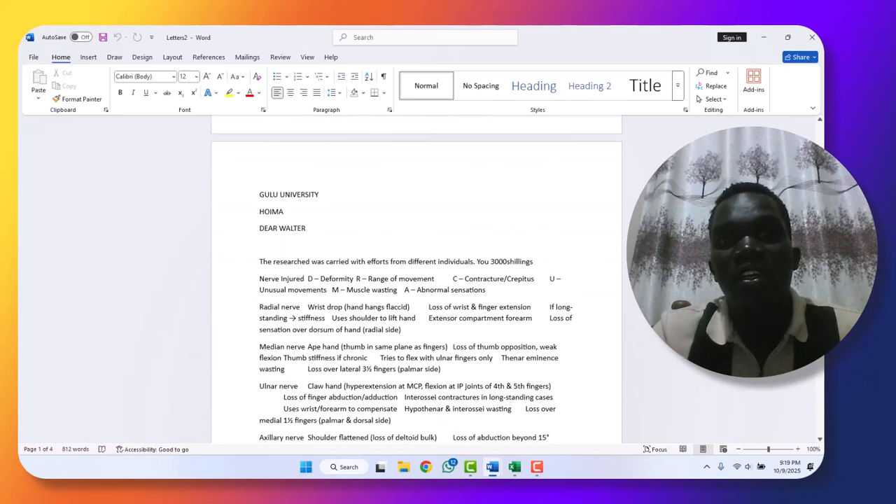
scroll(417, 280, "down", 14)
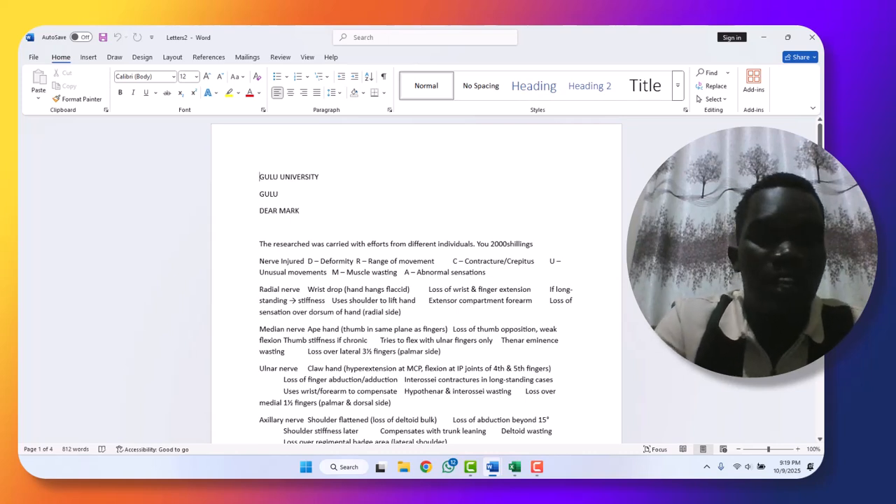
Step: Save the merged letters as a Word document named GULU UNIVERSITY in the Documents folder
key("ctrl+s")
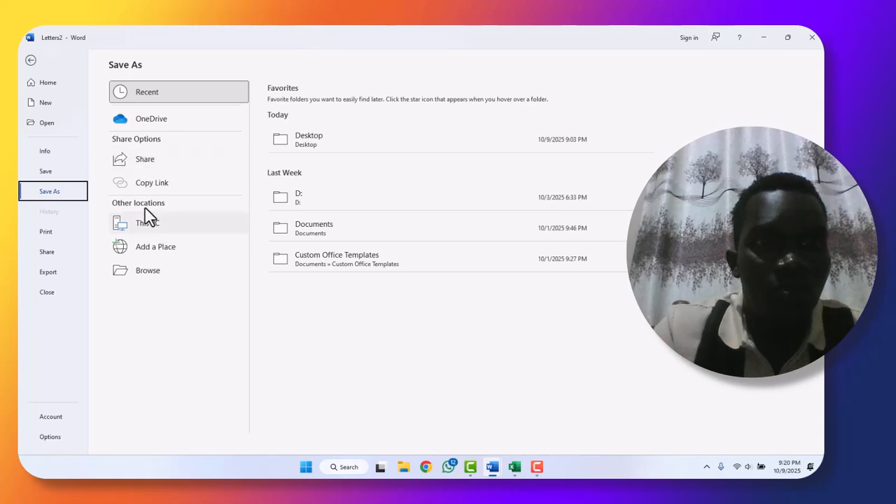
left_click(160, 277)
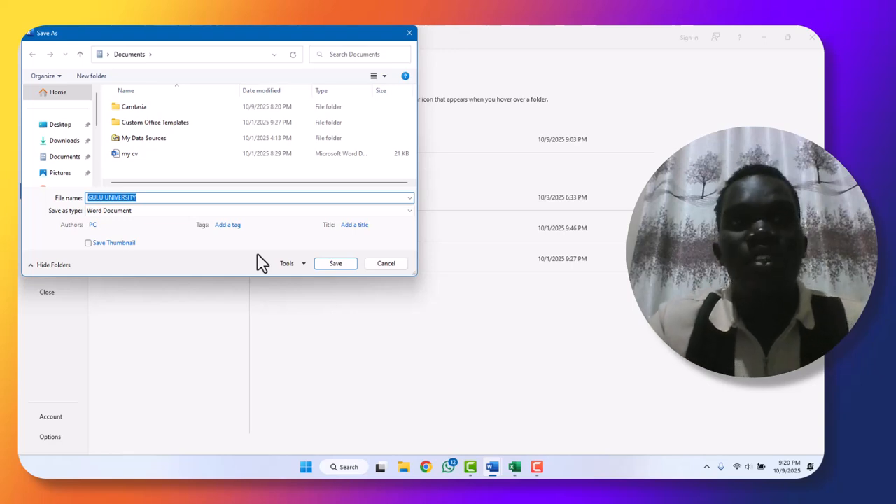
left_click(336, 263)
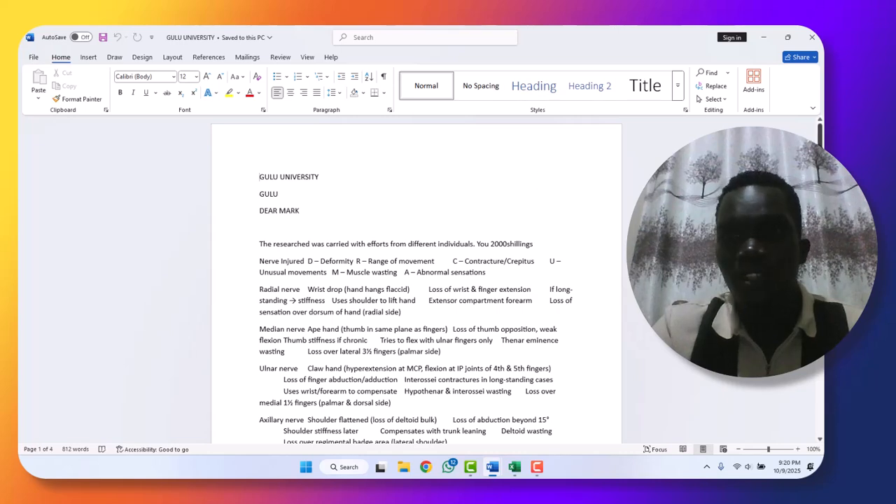
Step: Review the individual recipients' letters in the saved document, from the first page onward
scroll(416, 280, "down", 5)
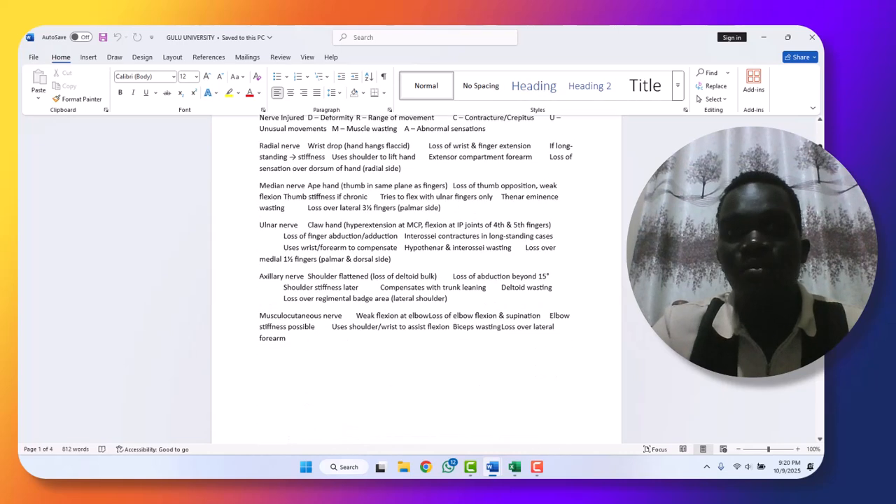
scroll(416, 280, "down", 9)
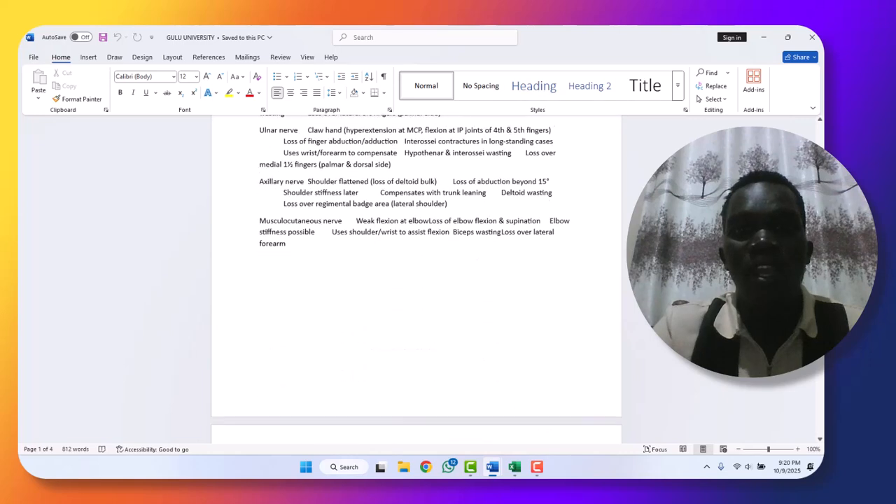
scroll(416, 280, "down", 7)
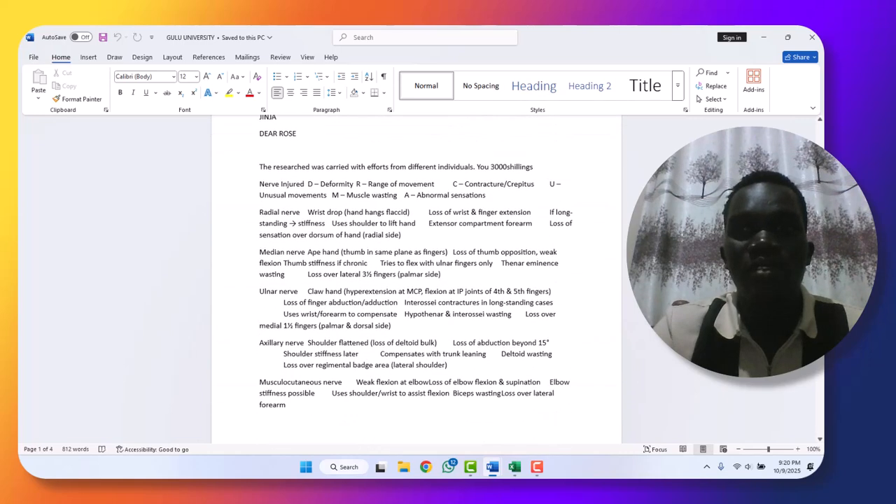
scroll(416, 280, "down", 2)
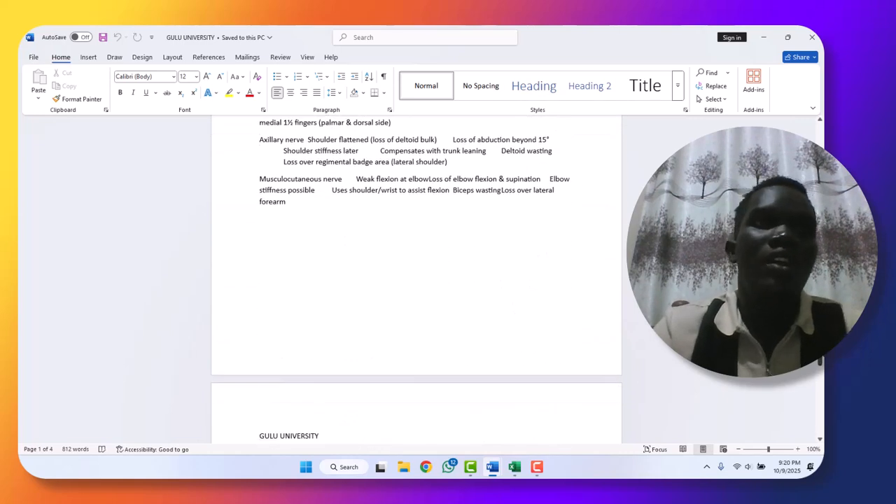